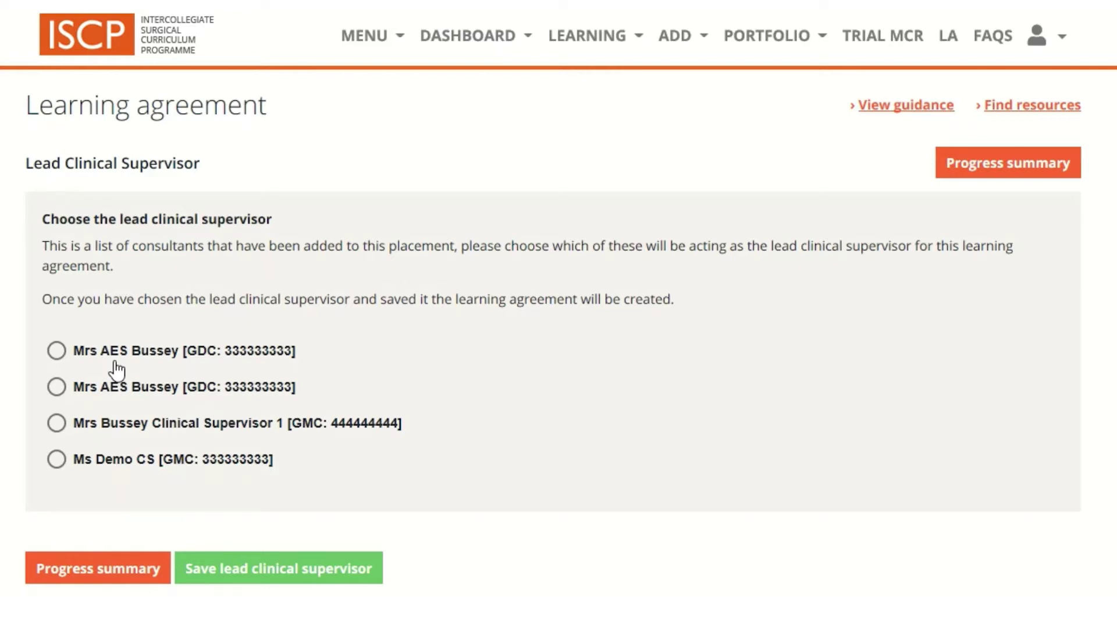
Step: Save the GMC-registered clinical supervisor third in the list as lead, and check the lead clinical supervisor history
{"action": "left_click", "coordinate": [59, 428]}
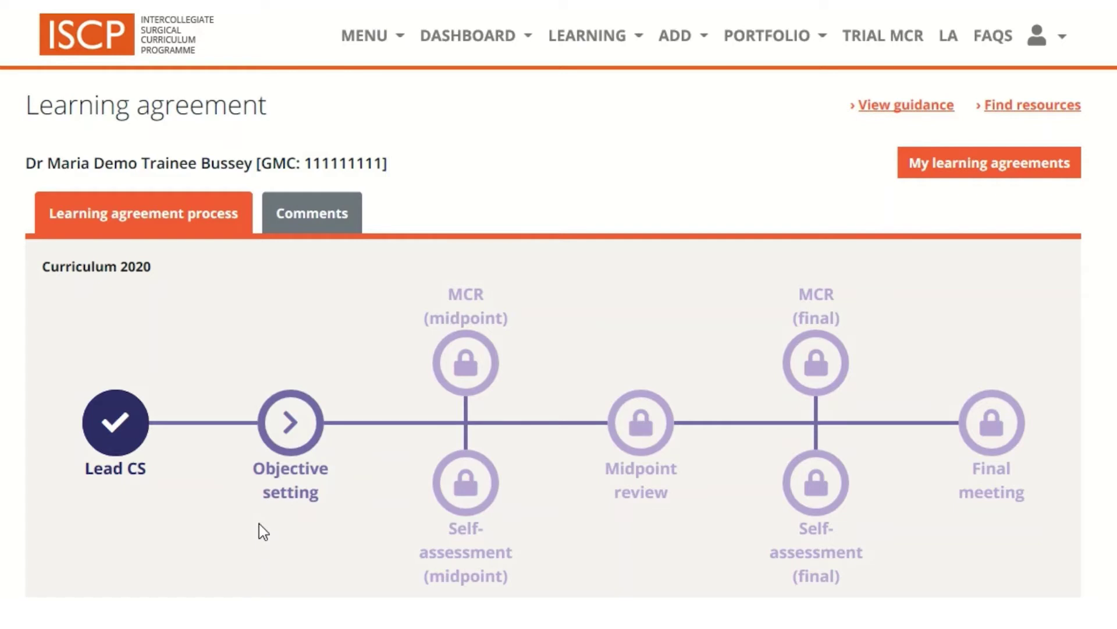
{"action": "left_click", "coordinate": [120, 451]}
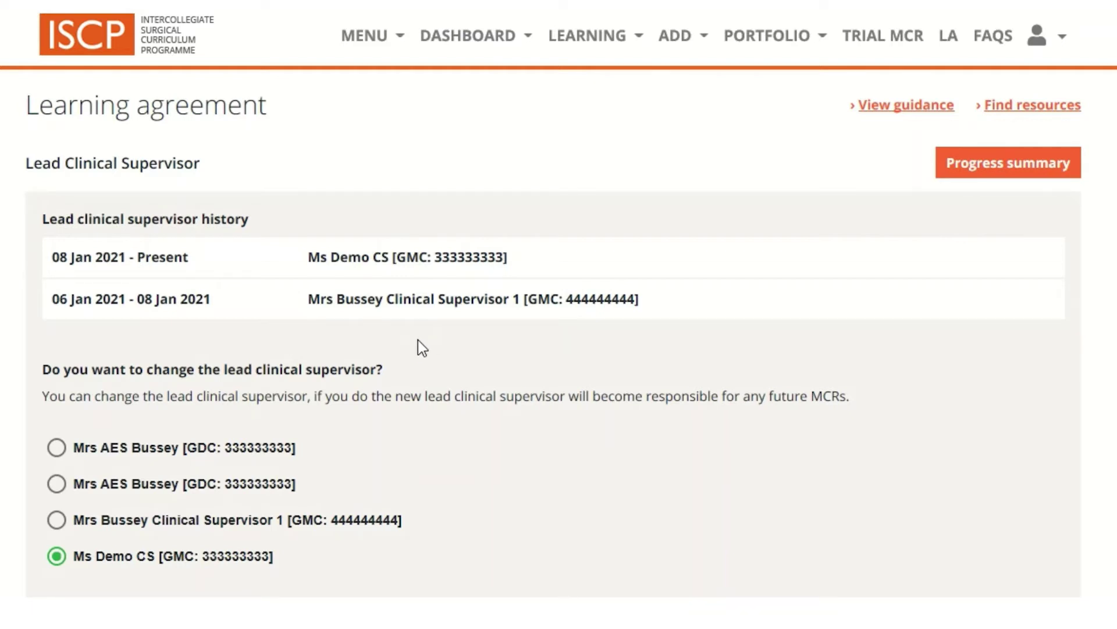
{"action": "left_click", "coordinate": [978, 170]}
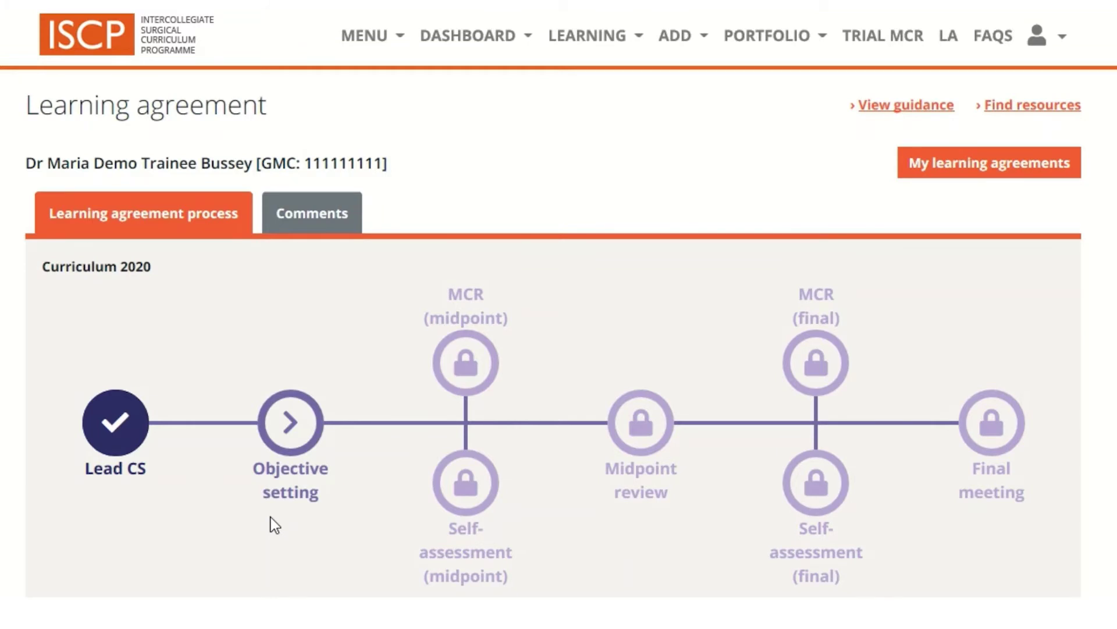
Step: Open the objective setting stage and set the date of meeting to 8th January 2021
{"action": "left_click", "coordinate": [288, 432]}
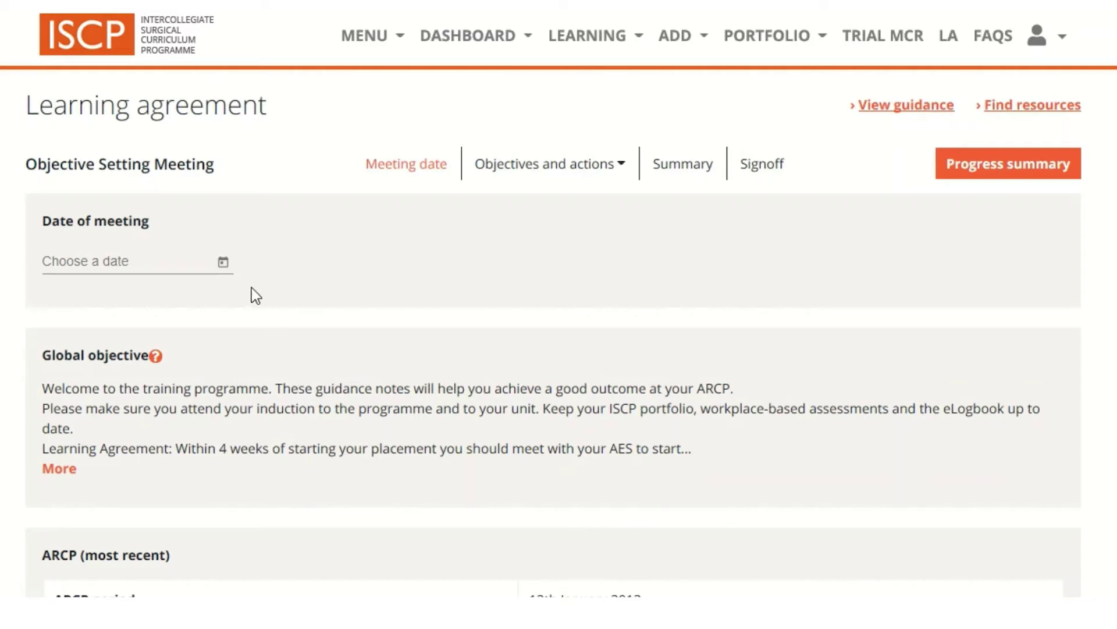
{"action": "left_click", "coordinate": [224, 263]}
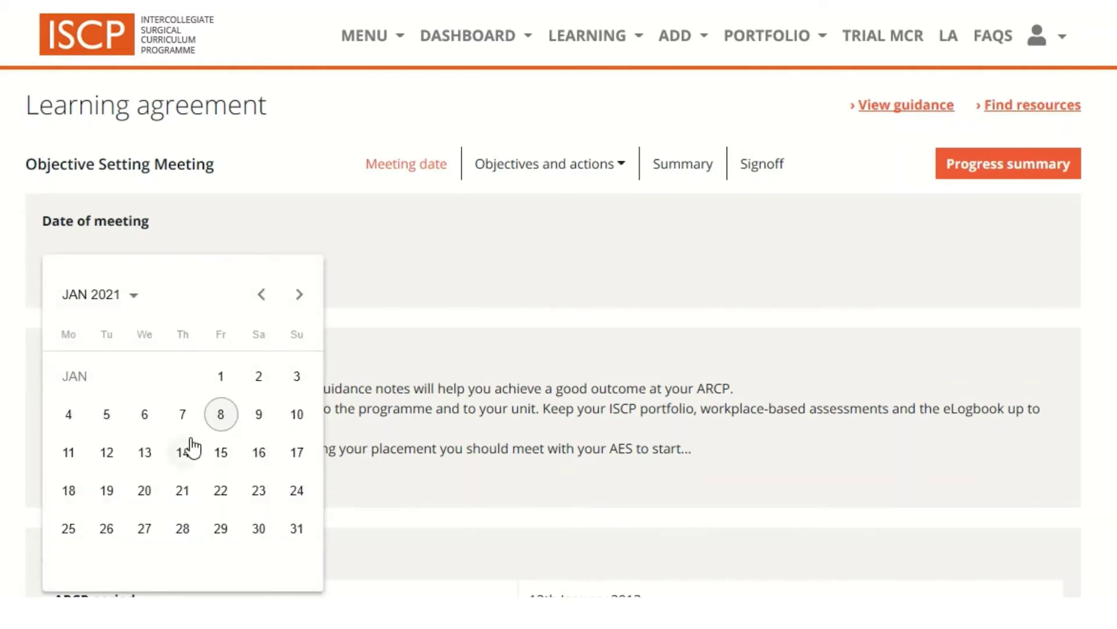
{"action": "left_click", "coordinate": [221, 415]}
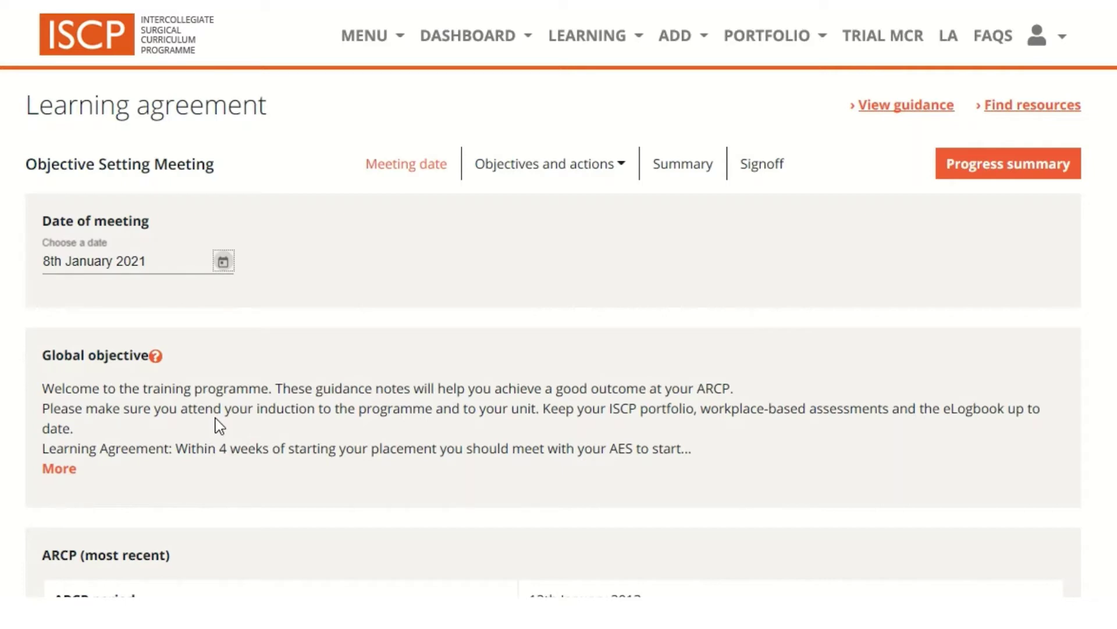
Step: Read the full global objective and the most recent ARCP details, and continue to the GPC objectives
{"action": "left_click", "coordinate": [54, 469]}
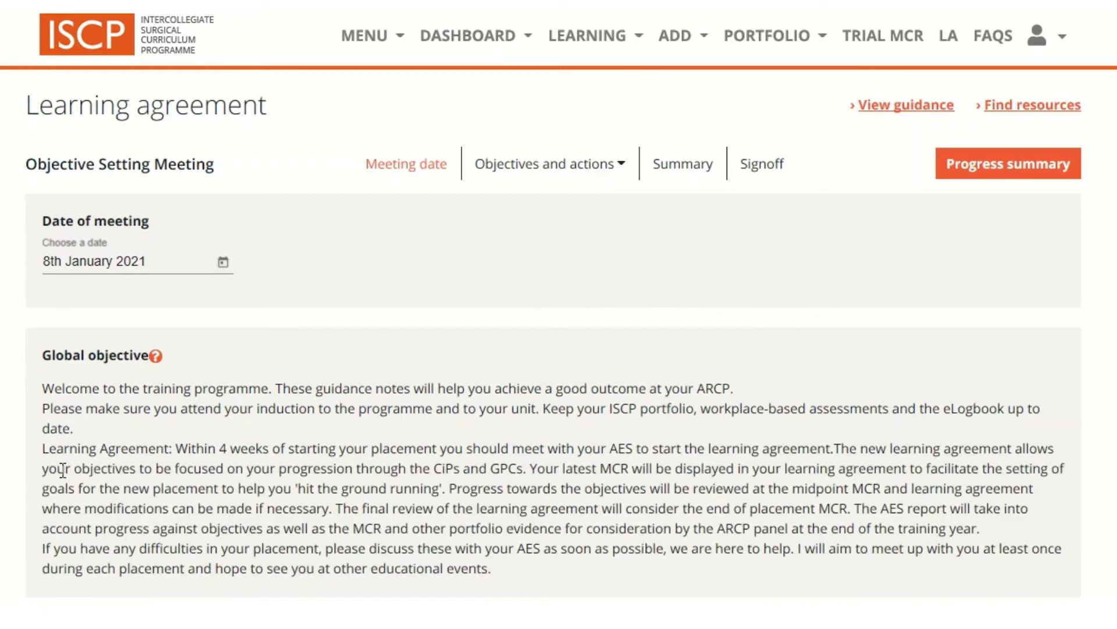
{"action": "scroll", "coordinate": [261, 441], "scroll_direction": "down", "scroll_amount": 2}
{"action": "scroll", "coordinate": [262, 442], "scroll_direction": "down", "scroll_amount": 4}
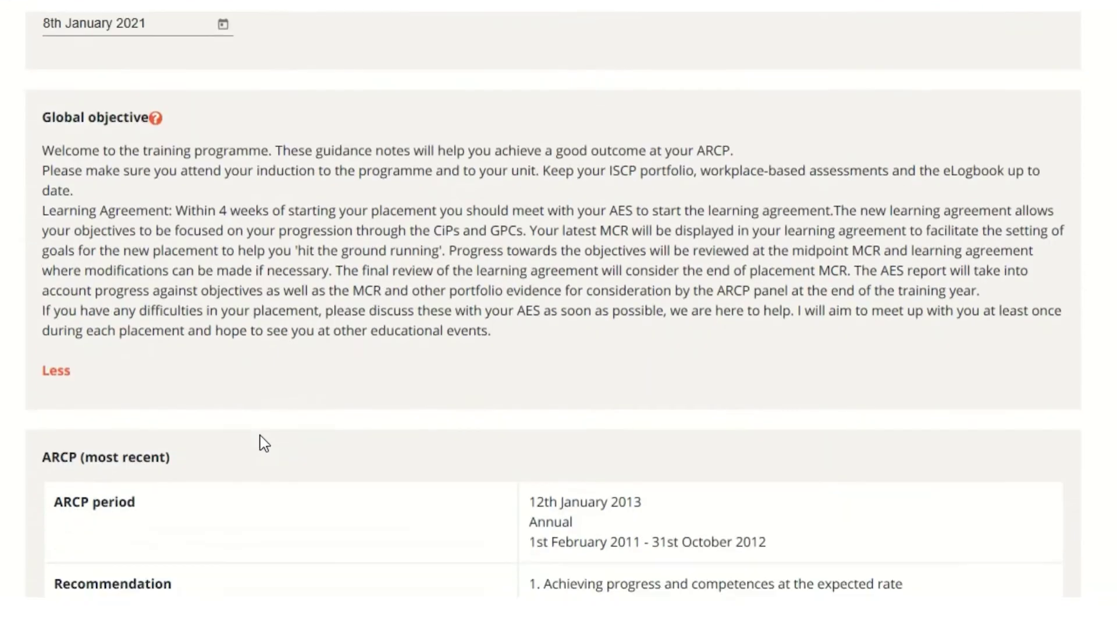
{"action": "scroll", "coordinate": [262, 443], "scroll_direction": "down", "scroll_amount": 2}
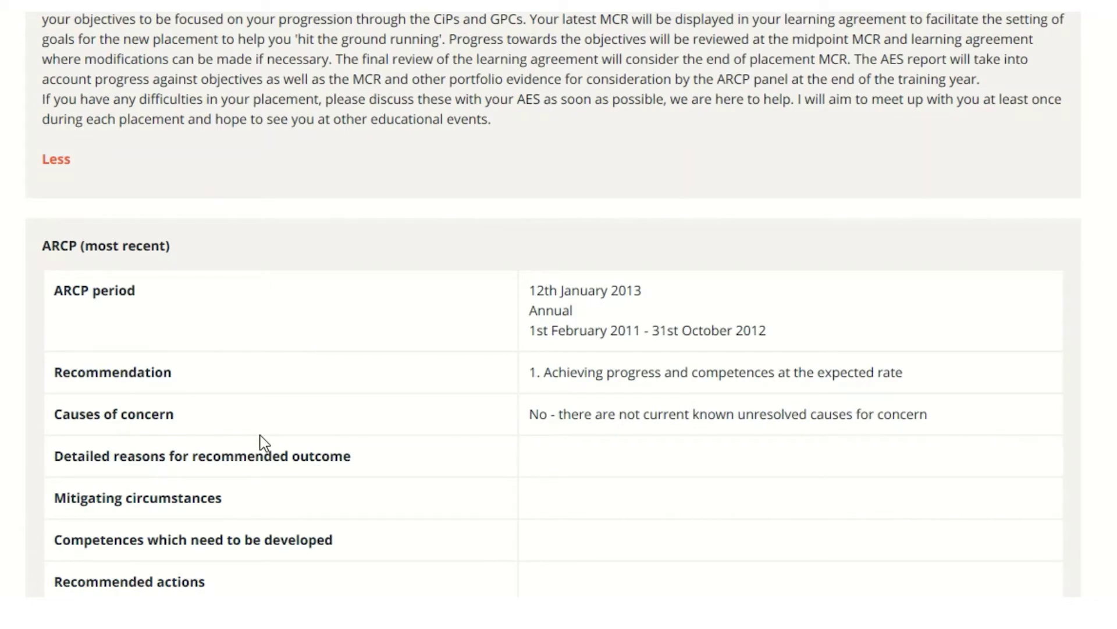
{"action": "scroll", "coordinate": [263, 443], "scroll_direction": "down", "scroll_amount": 4}
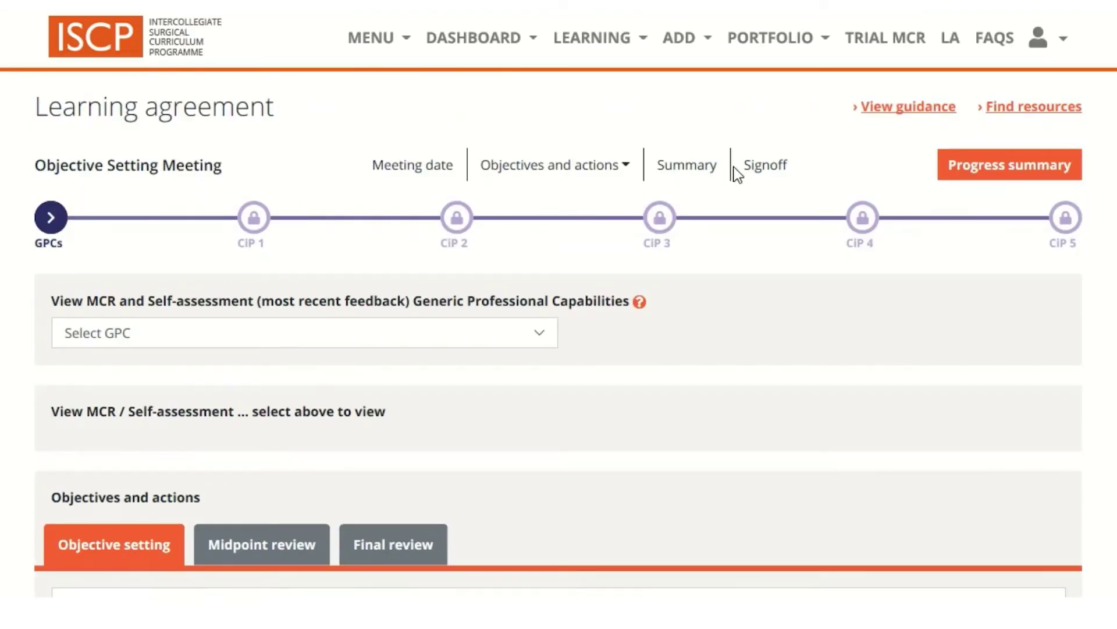
Step: Show the MCR and self-assessment feedback for "GPCs - Areas for development" and read through both sets of development areas
{"action": "left_click", "coordinate": [626, 166]}
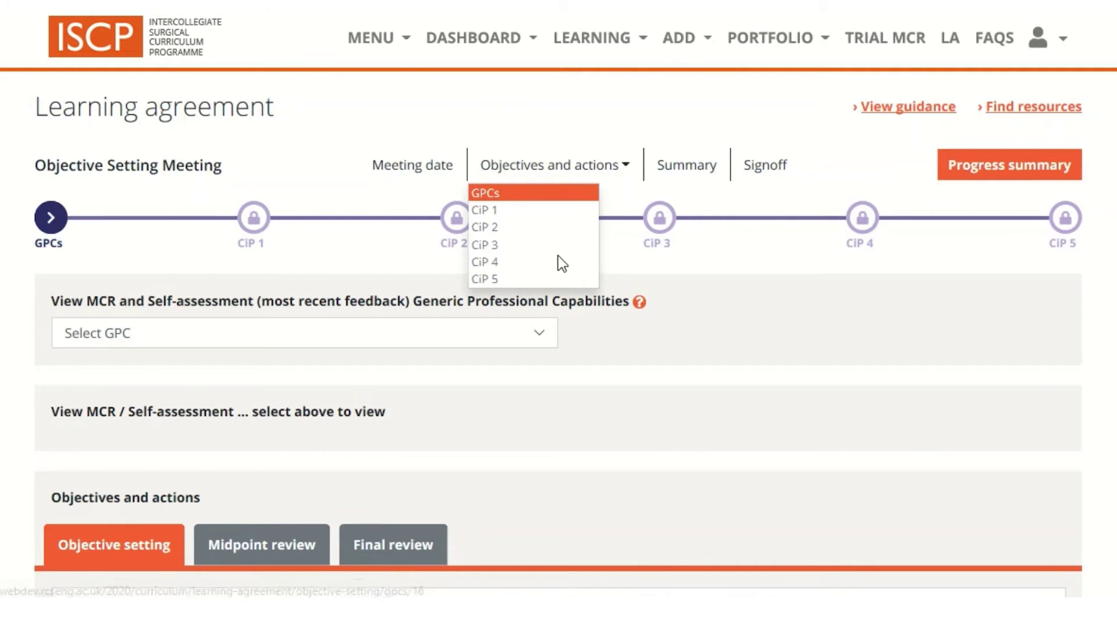
{"action": "left_click", "coordinate": [393, 261]}
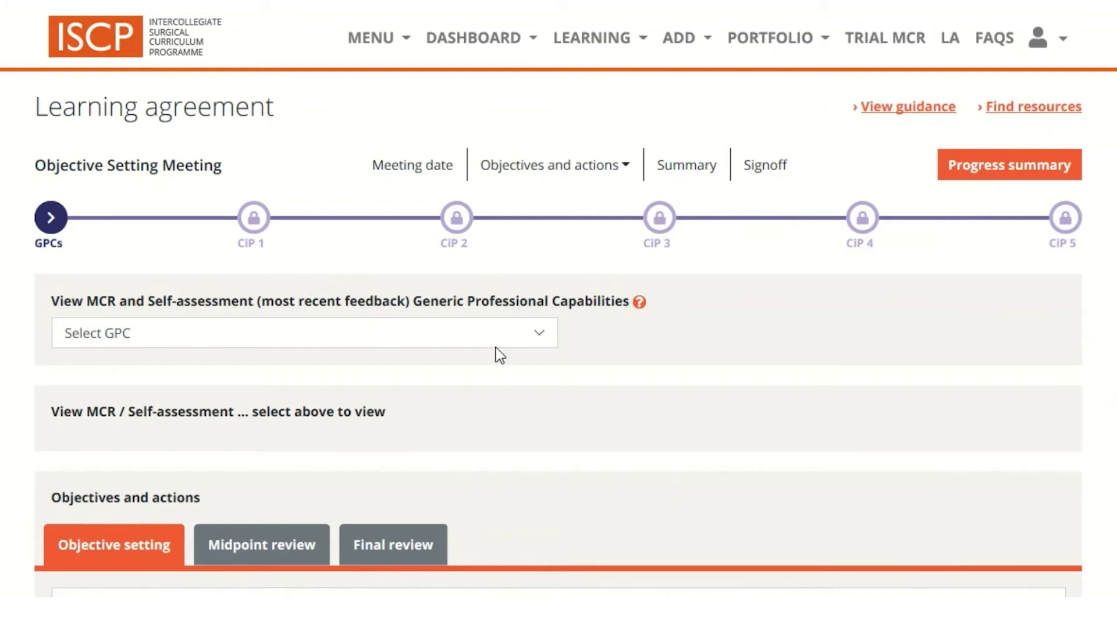
{"action": "left_click", "coordinate": [539, 336]}
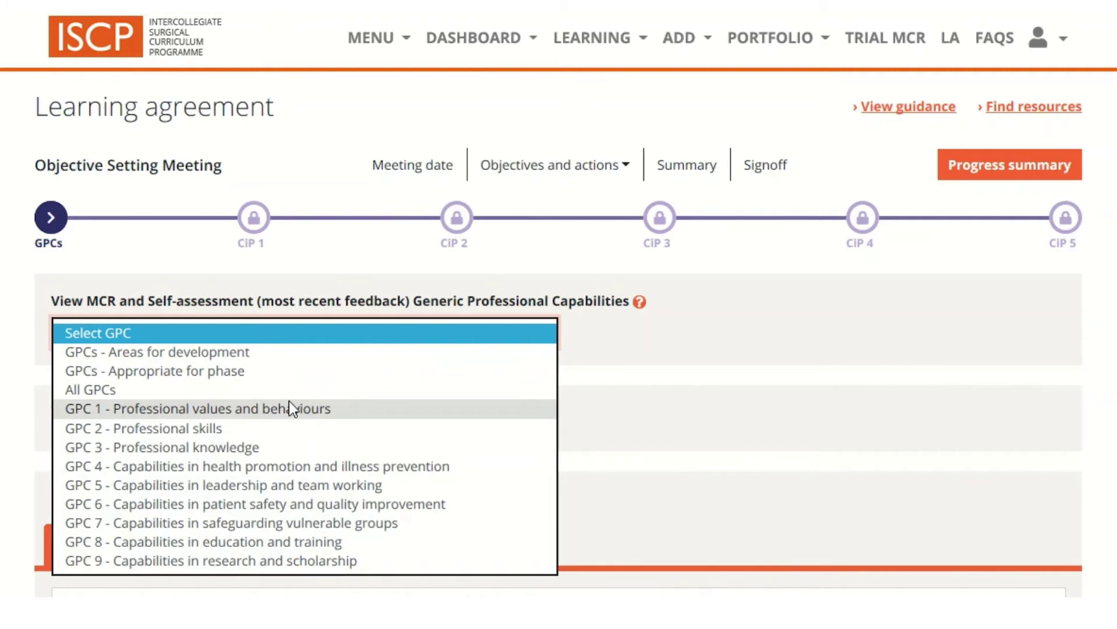
{"action": "left_click", "coordinate": [256, 352]}
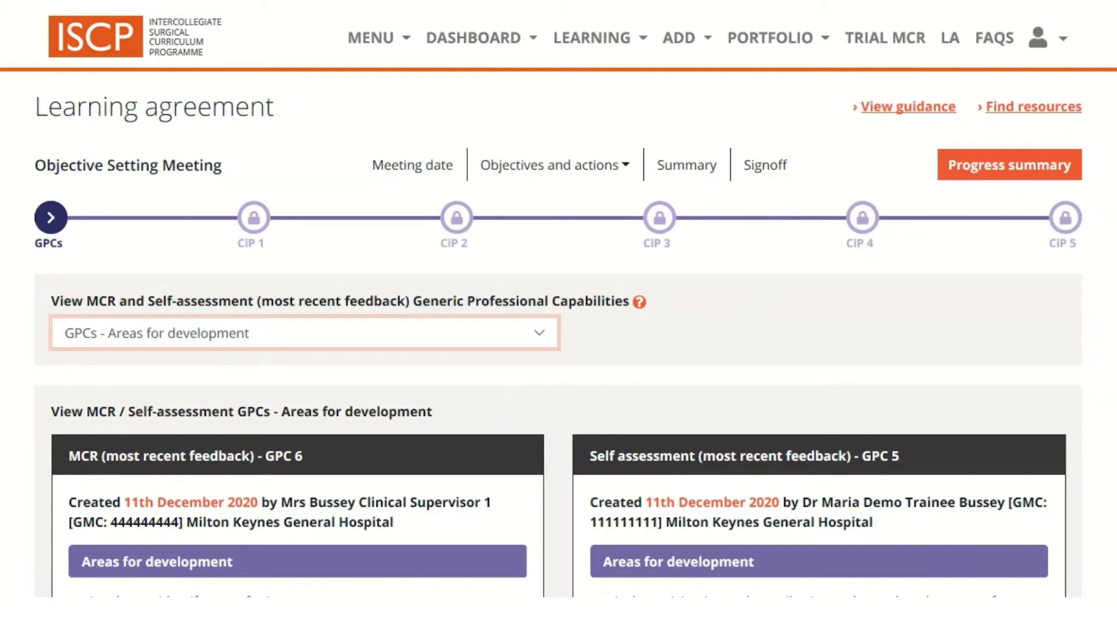
{"action": "scroll", "coordinate": [277, 296], "scroll_direction": "down", "scroll_amount": 6}
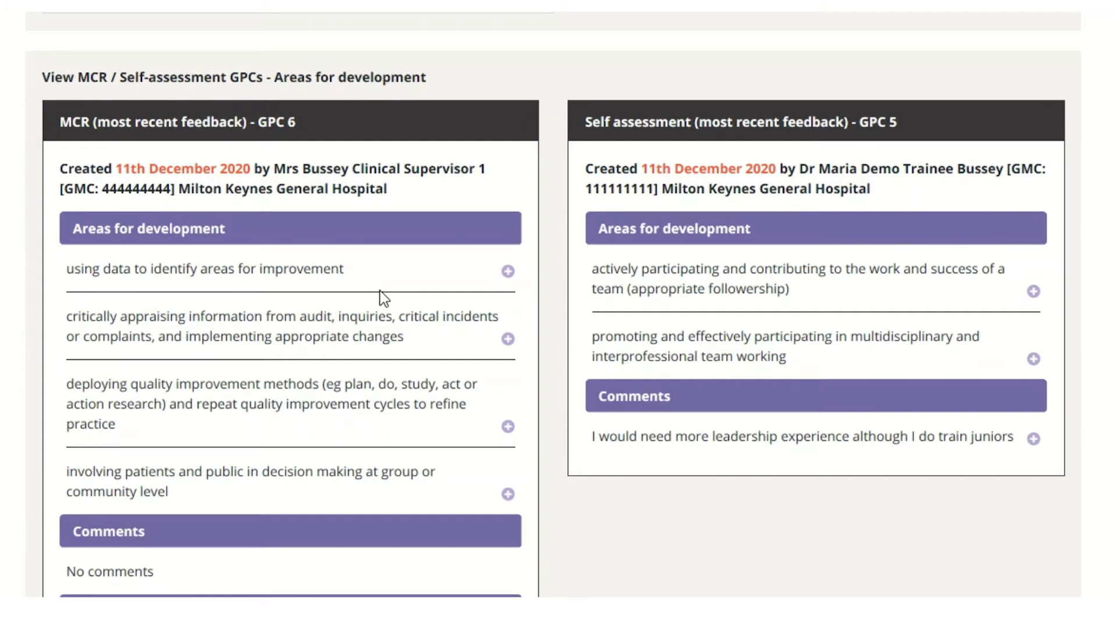
{"action": "scroll", "coordinate": [384, 298], "scroll_direction": "down", "scroll_amount": 1}
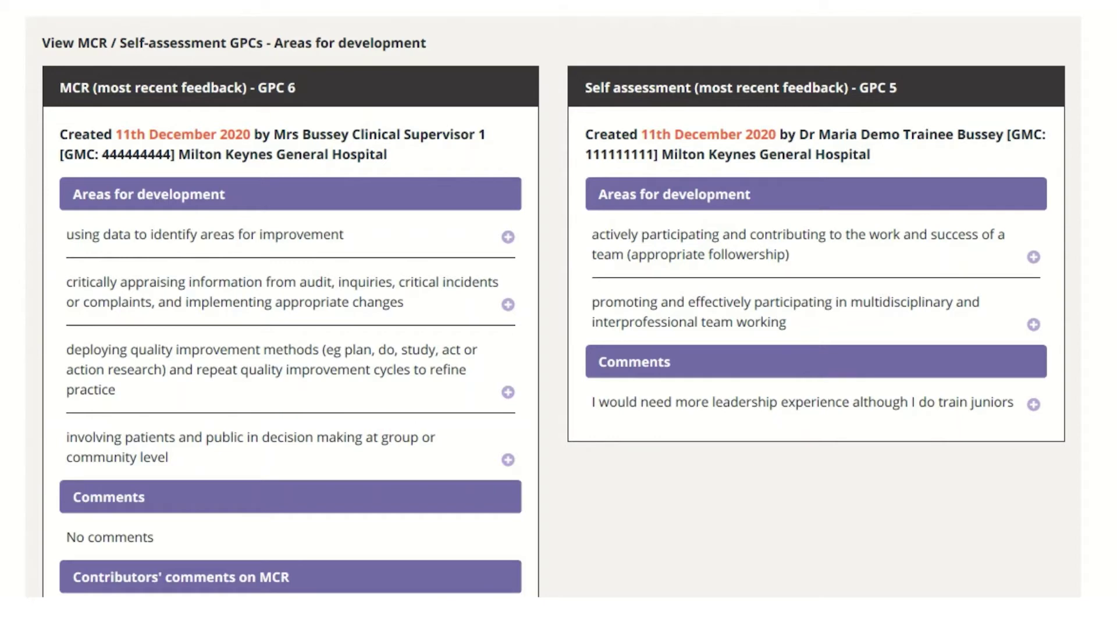
{"action": "scroll", "coordinate": [147, 157], "scroll_direction": "down", "scroll_amount": 1}
{"action": "scroll", "coordinate": [147, 157], "scroll_direction": "down", "scroll_amount": 7}
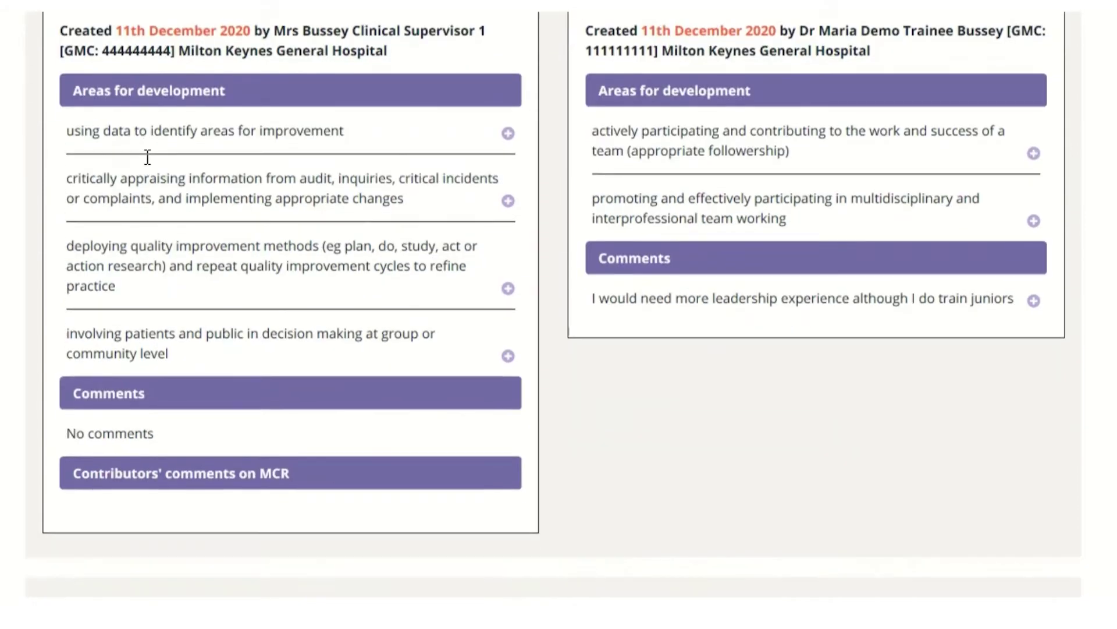
{"action": "scroll", "coordinate": [146, 157], "scroll_direction": "down", "scroll_amount": 3}
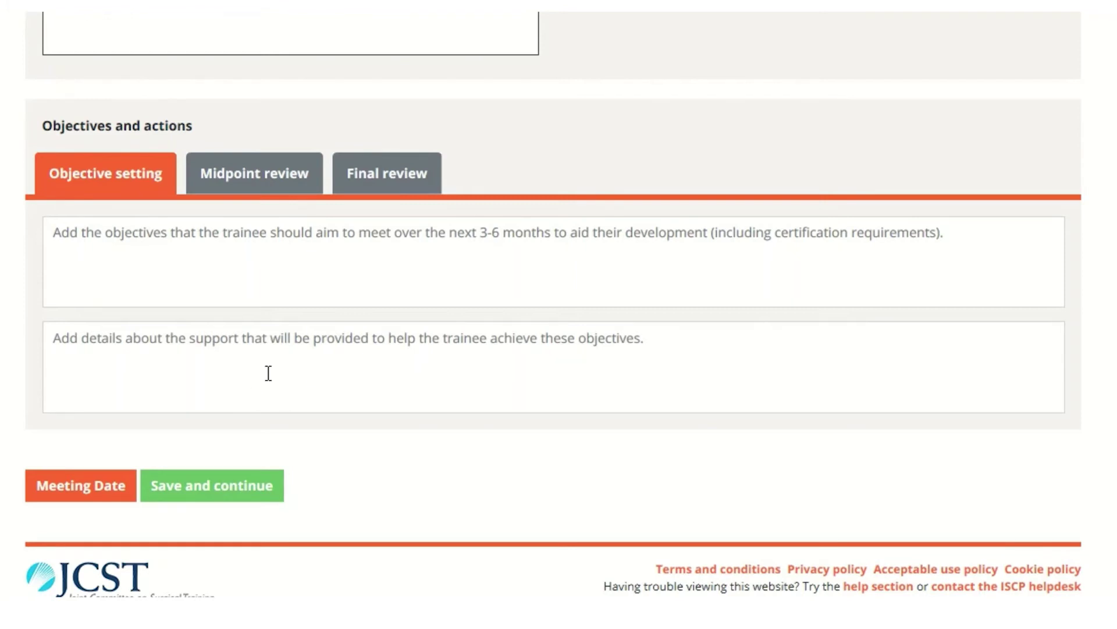
Step: Copy the MCR development area on deploying quality improvement methods into the GPC objectives and remove its line break
{"action": "scroll", "coordinate": [348, 365], "scroll_direction": "up", "scroll_amount": 5}
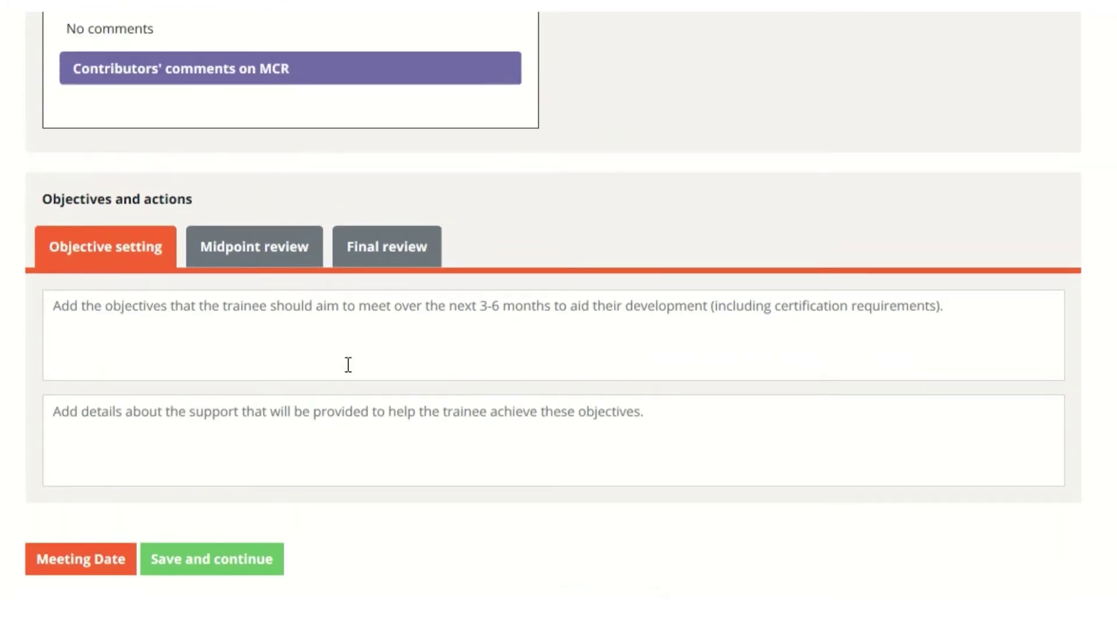
{"action": "scroll", "coordinate": [348, 365], "scroll_direction": "up", "scroll_amount": 3}
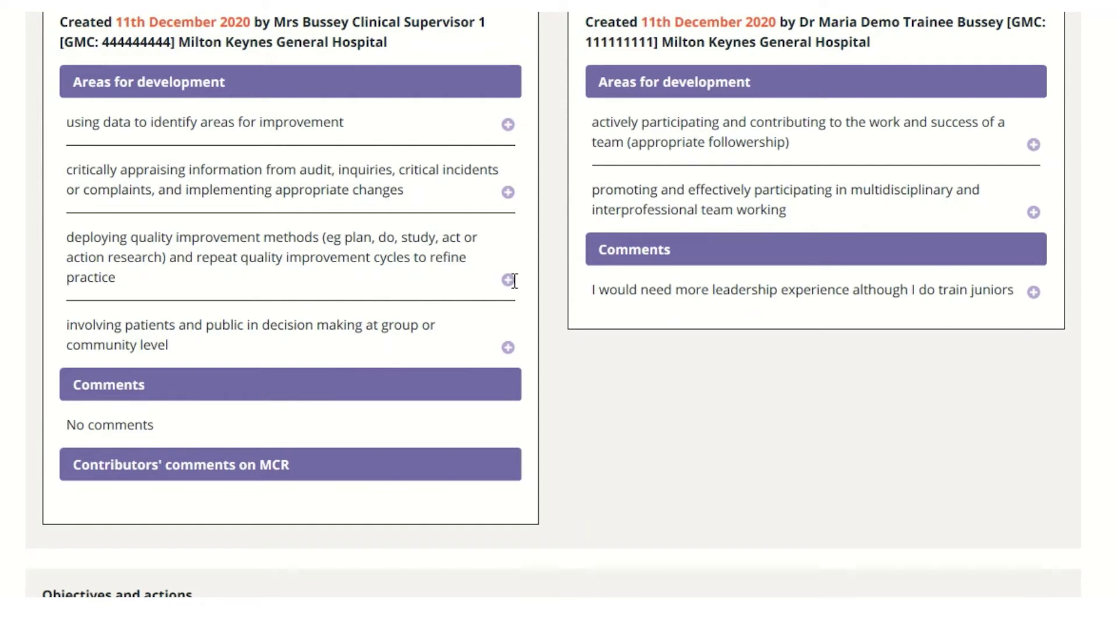
{"action": "scroll", "coordinate": [416, 377], "scroll_direction": "down", "scroll_amount": 5}
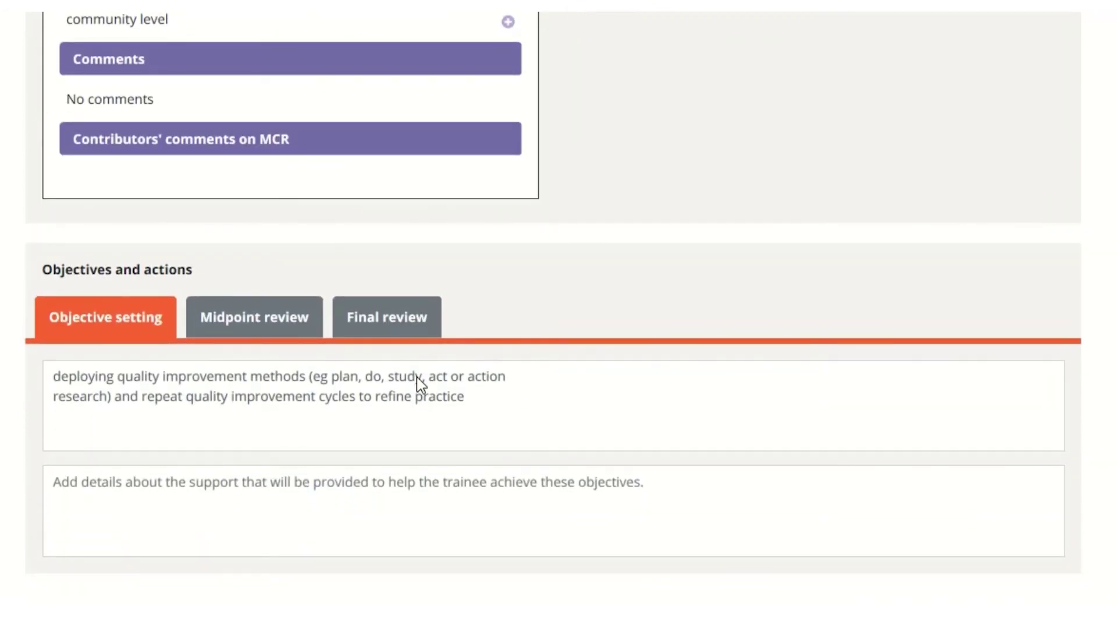
{"action": "left_click", "coordinate": [510, 376]}
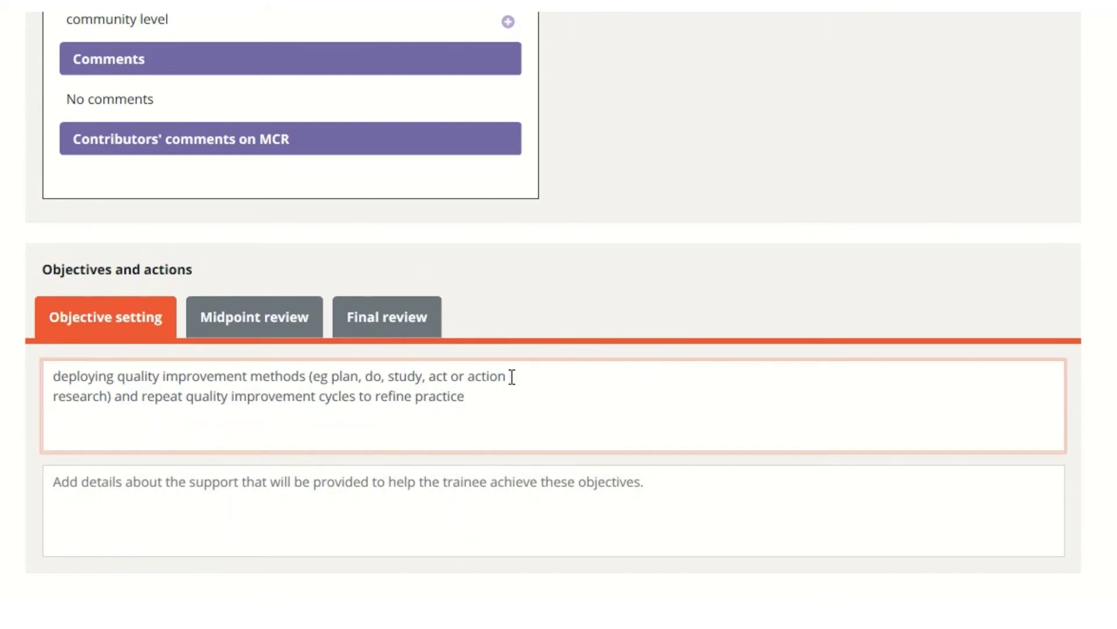
{"action": "key", "text": "Delete"}
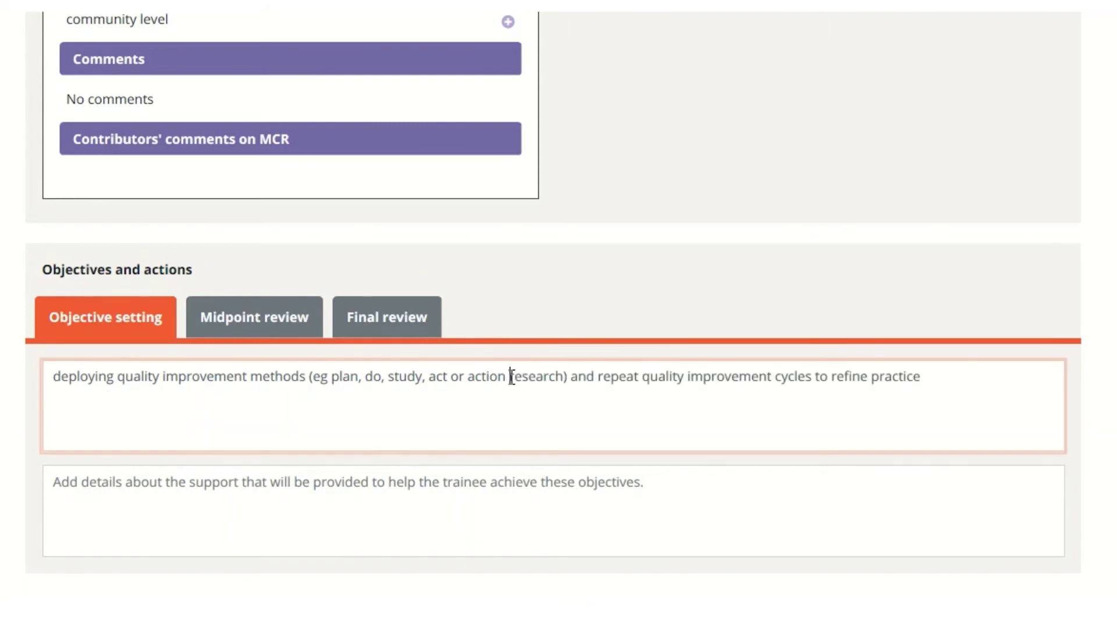
Step: Start the GPC objective with "By end Sept - choose a quality improvement project demonstrating" ahead of the copied text
{"action": "left_click", "coordinate": [52, 377]}
{"action": "type", "text": "By end Se"}
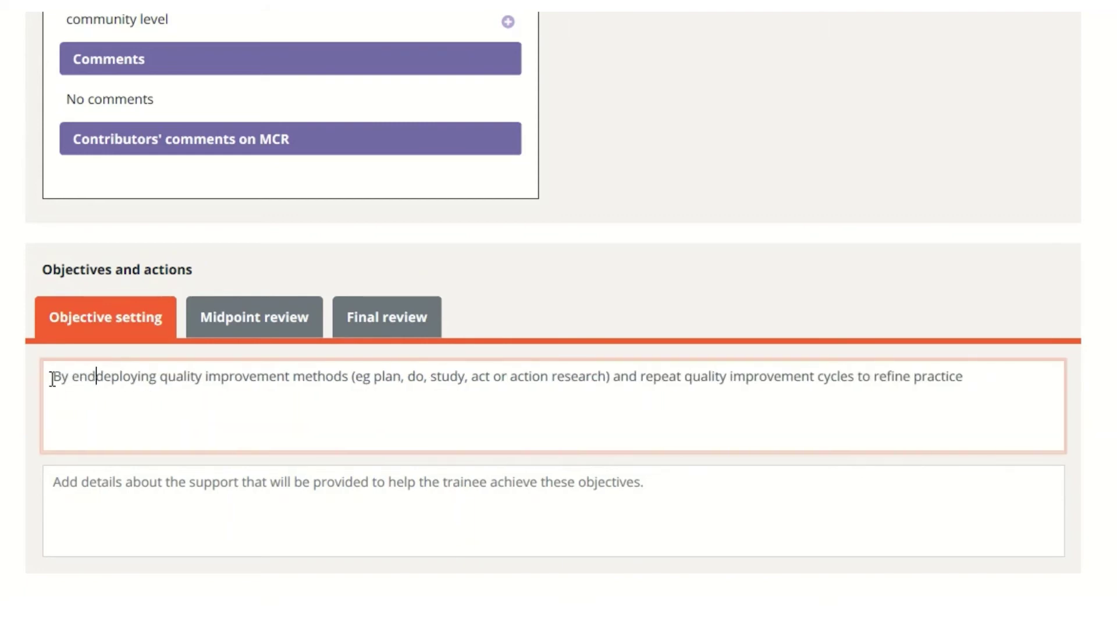
{"action": "type", "text": "pt - choos"}
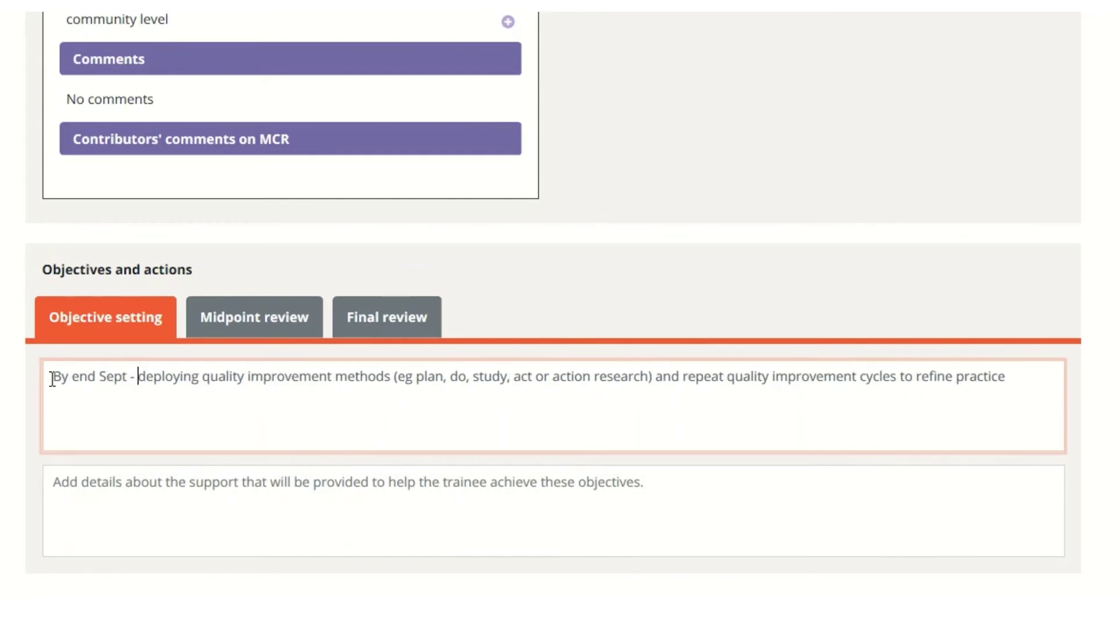
{"action": "type", "text": "e a quali"}
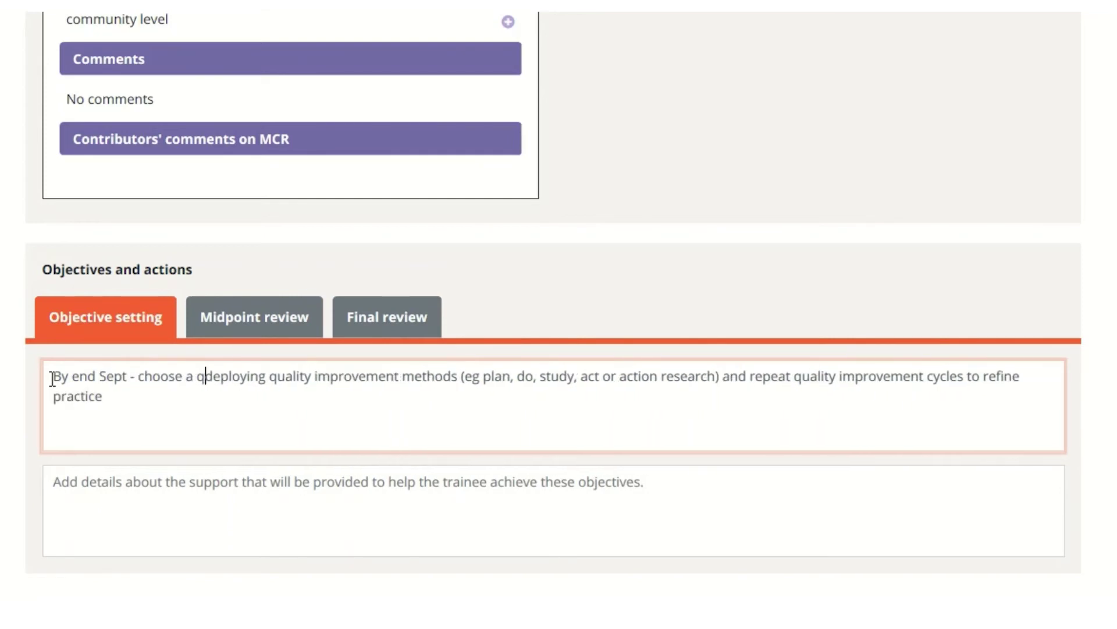
{"action": "type", "text": "ty improvement "}
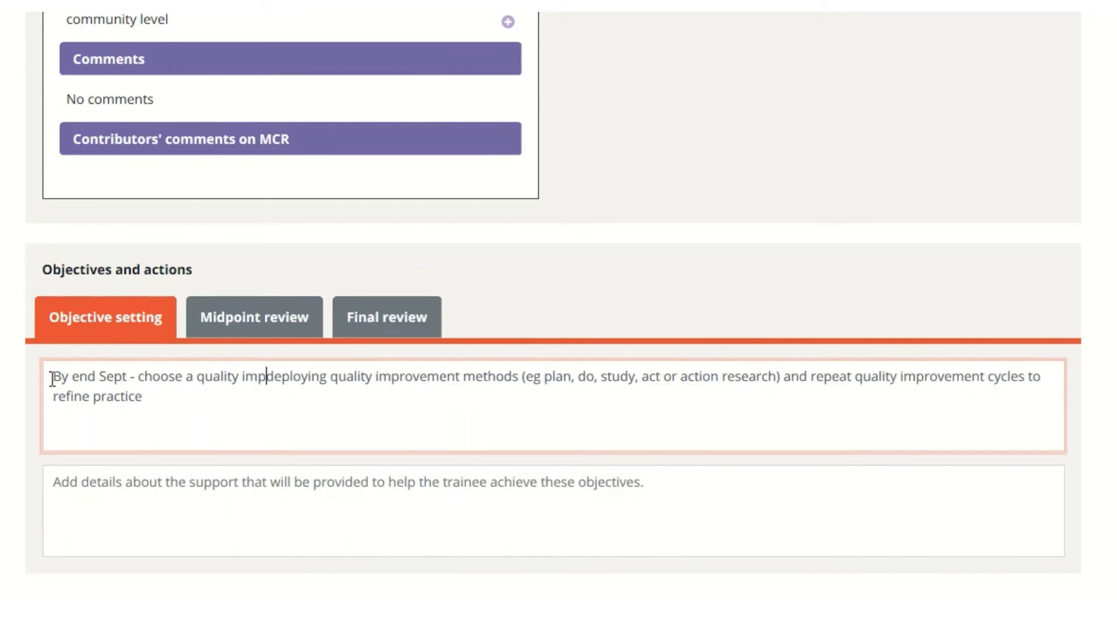
{"action": "type", "text": "project "}
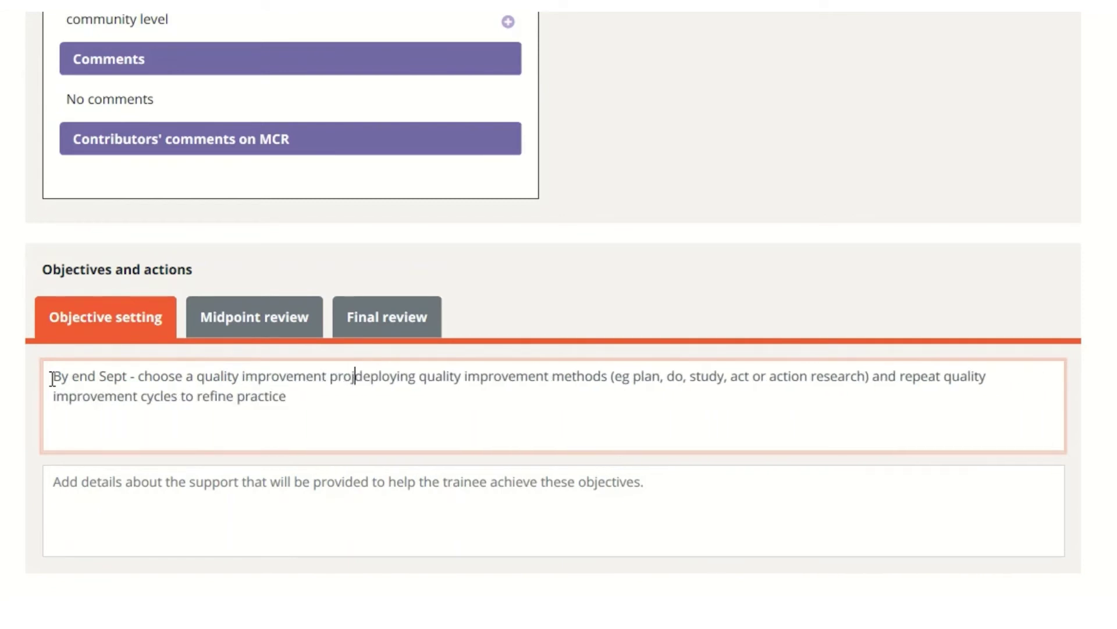
{"action": "type", "text": "demonstrat"}
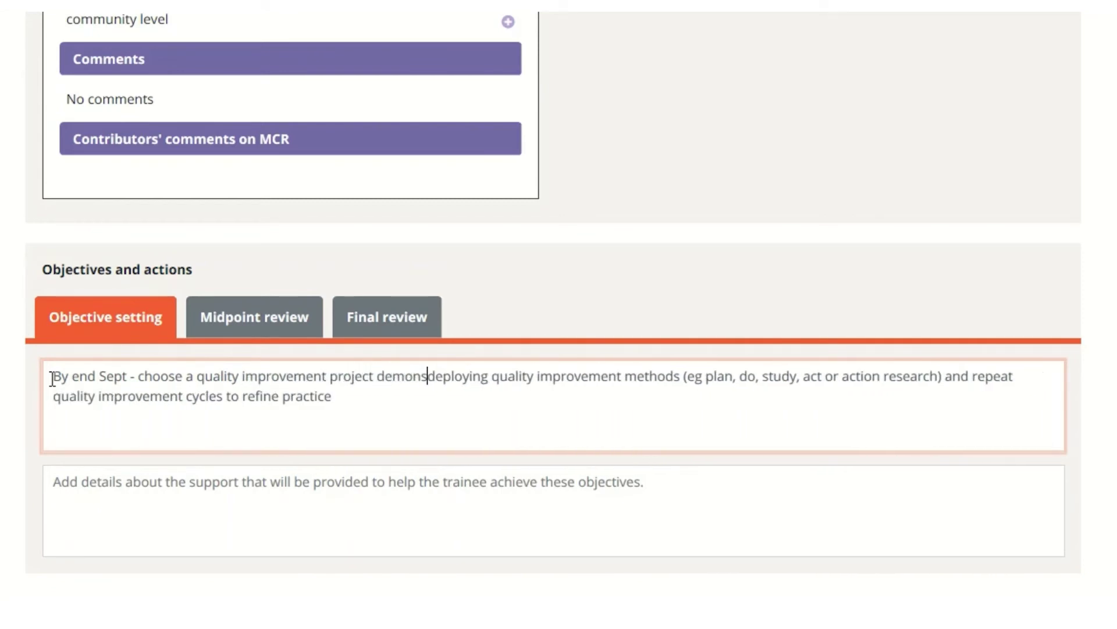
{"action": "type", "text": "ing"}
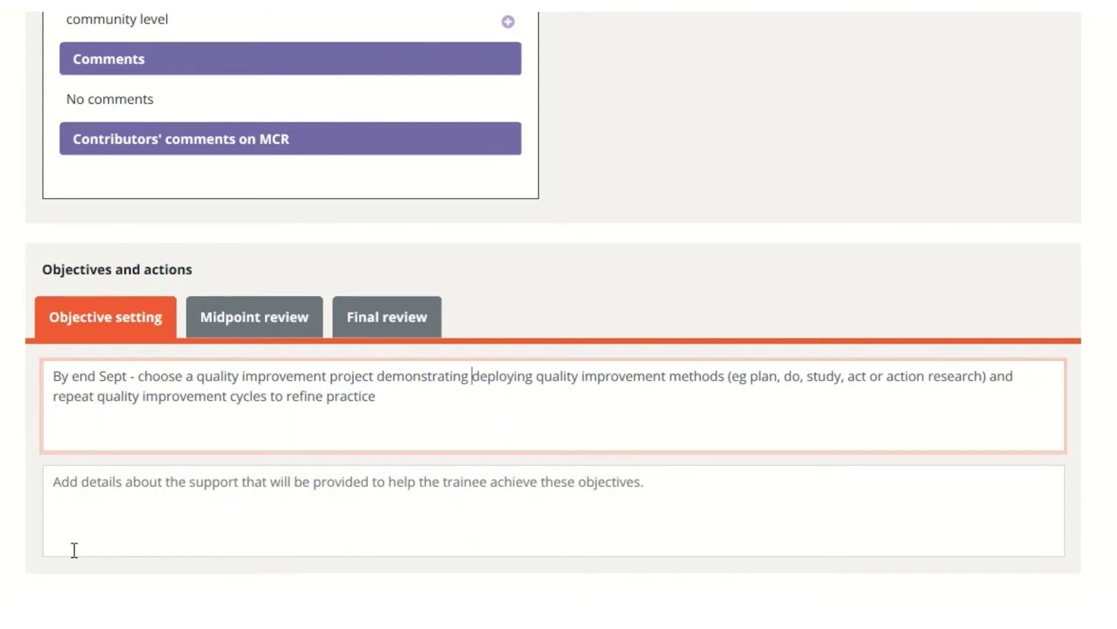
Step: Add support details covering a topic and methodology meeting by end Sept, monthly progress catch-ups and project completion by end January; save the GPC objectives
{"action": "left_click", "coordinate": [55, 488]}
{"action": "type", "text": "By end Sept – meet to discuss topic and suitable methodology, organise monthly catch up meetings with me to discuss progress, aim to complete project by end January."}
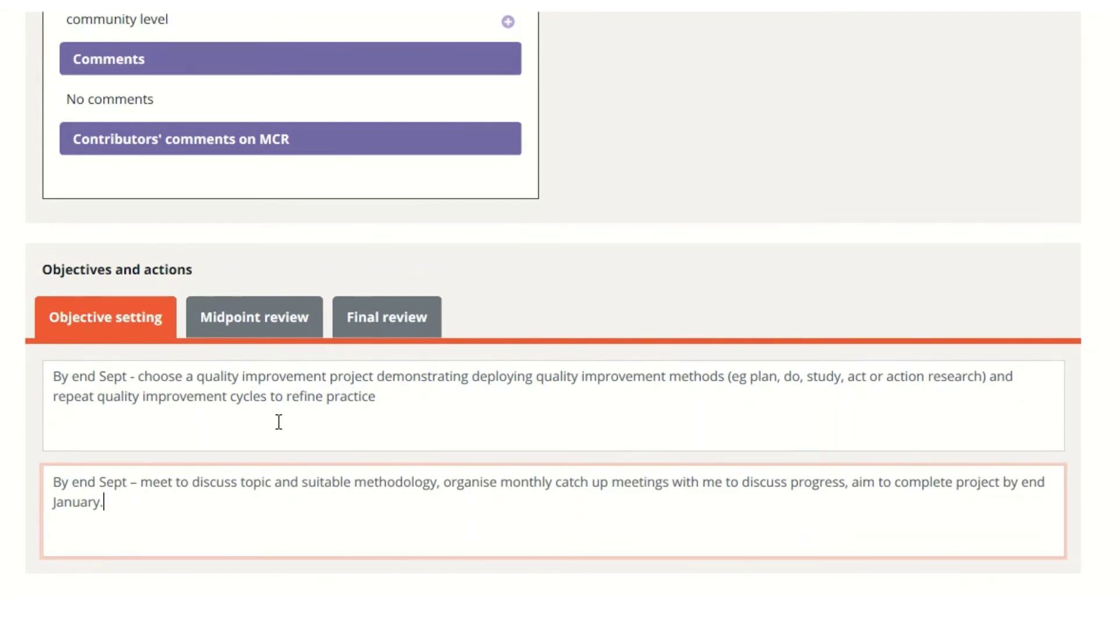
{"action": "scroll", "coordinate": [279, 422], "scroll_direction": "down", "scroll_amount": 2}
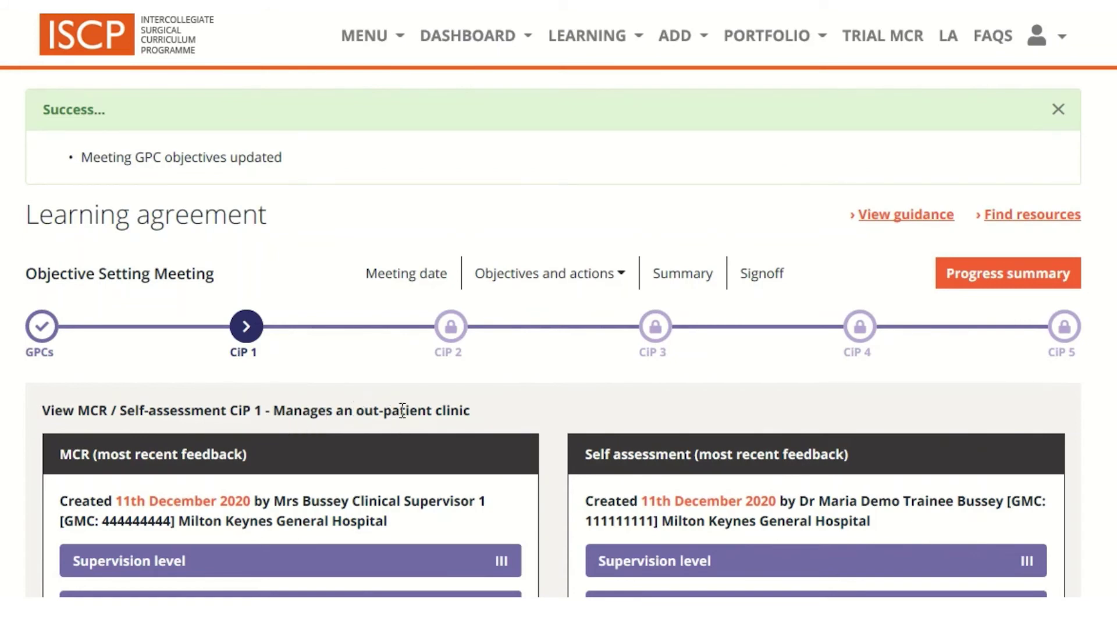
Step: Read through the MCR and self-assessment feedback for CiP 1 - Manages an out-patient clinic, down to its objectives and actions
{"action": "scroll", "coordinate": [402, 410], "scroll_direction": "down", "scroll_amount": 4}
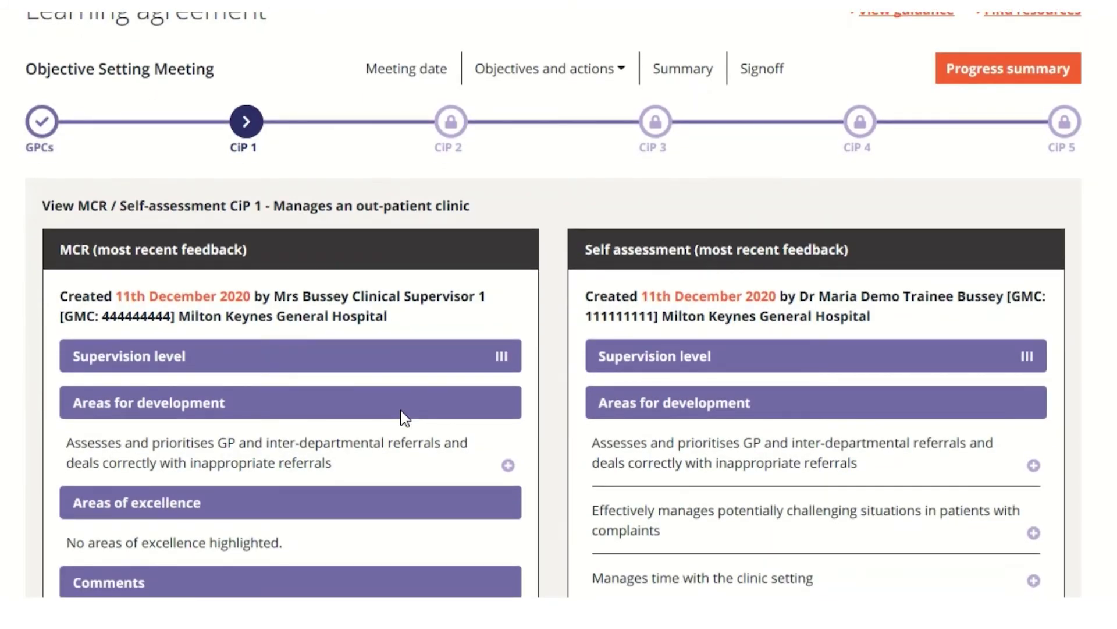
{"action": "scroll", "coordinate": [402, 417], "scroll_direction": "down", "scroll_amount": 1}
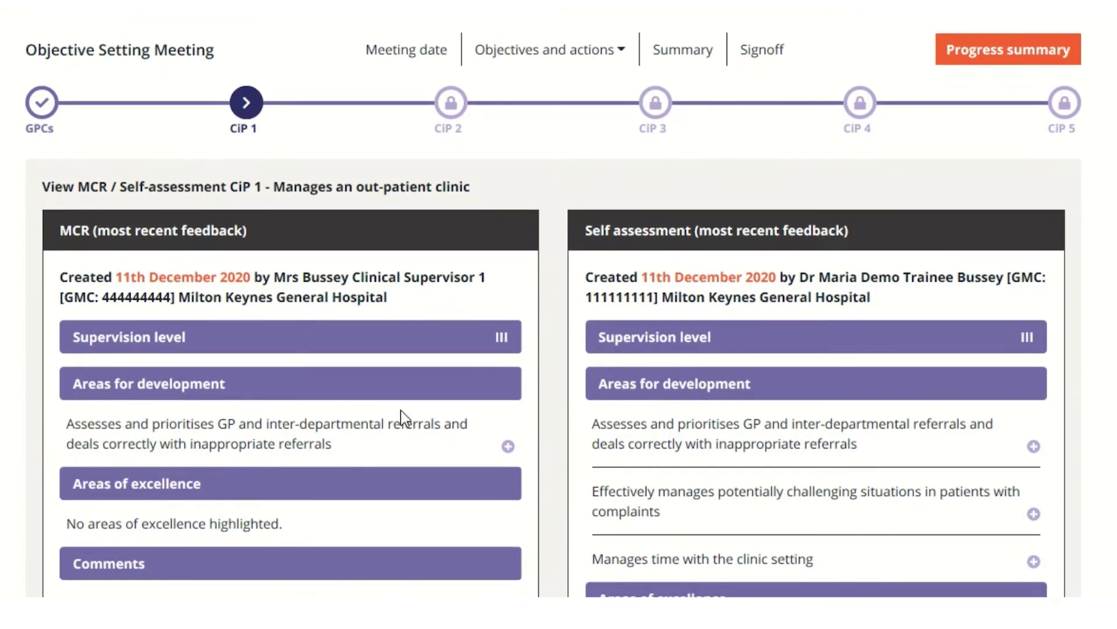
{"action": "scroll", "coordinate": [402, 417], "scroll_direction": "down", "scroll_amount": 1}
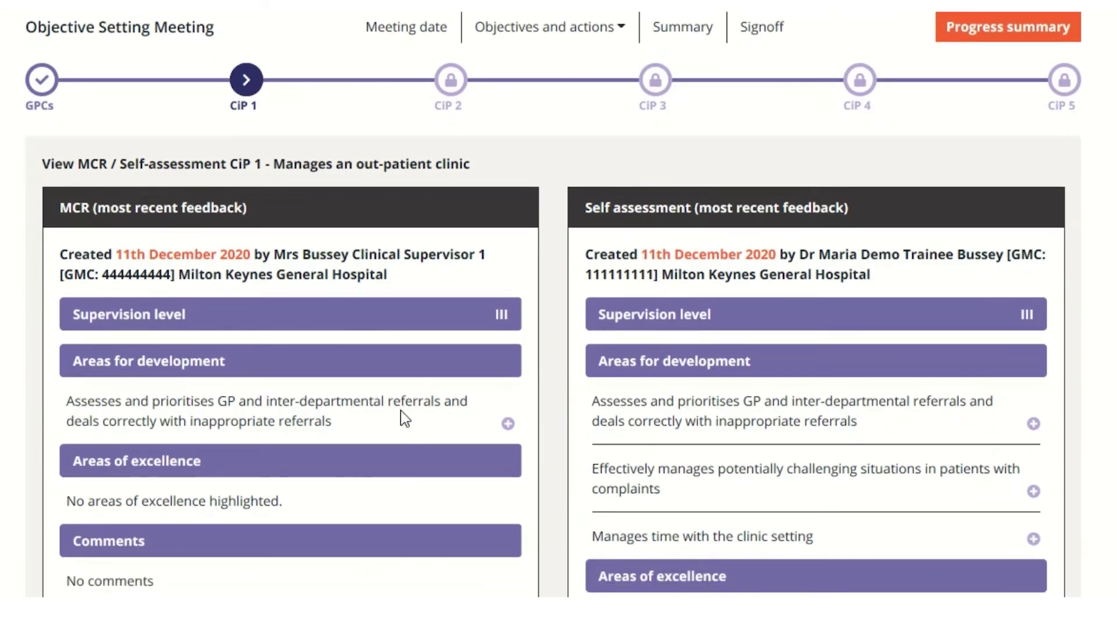
{"action": "scroll", "coordinate": [402, 416], "scroll_direction": "down", "scroll_amount": 1}
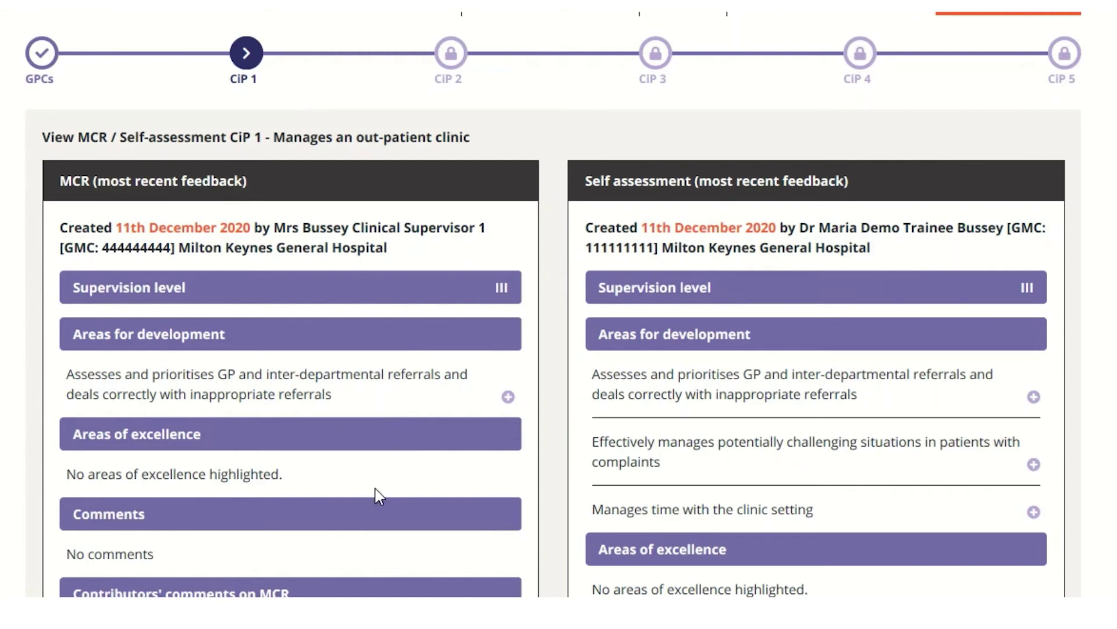
{"action": "scroll", "coordinate": [375, 494], "scroll_direction": "down", "scroll_amount": 2}
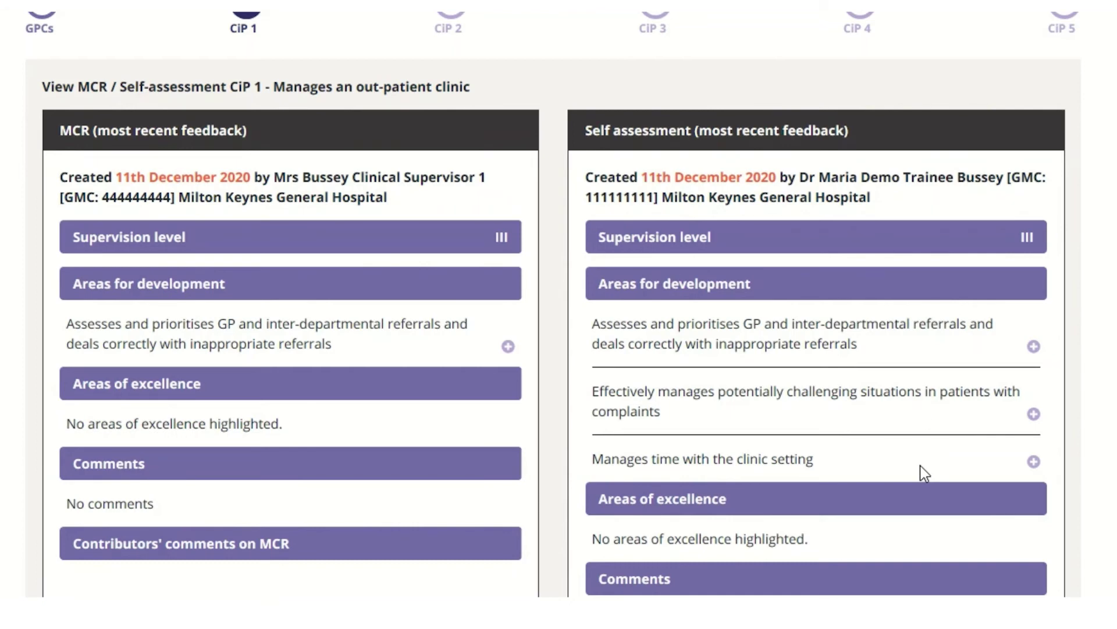
{"action": "scroll", "coordinate": [889, 307], "scroll_direction": "down", "scroll_amount": 8}
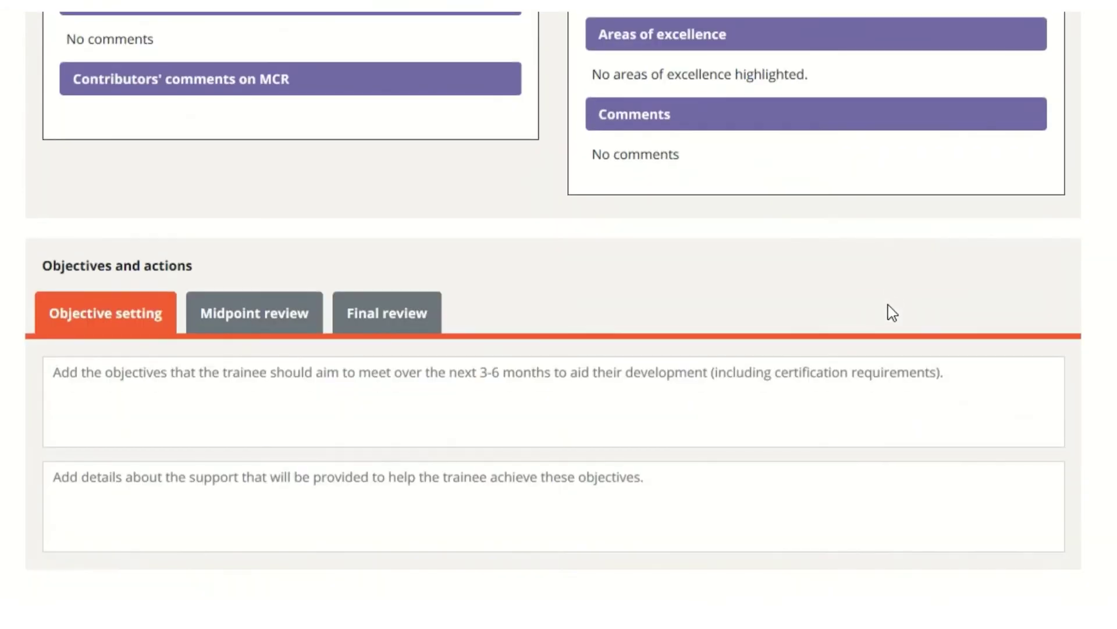
{"action": "scroll", "coordinate": [893, 312], "scroll_direction": "down", "scroll_amount": 1}
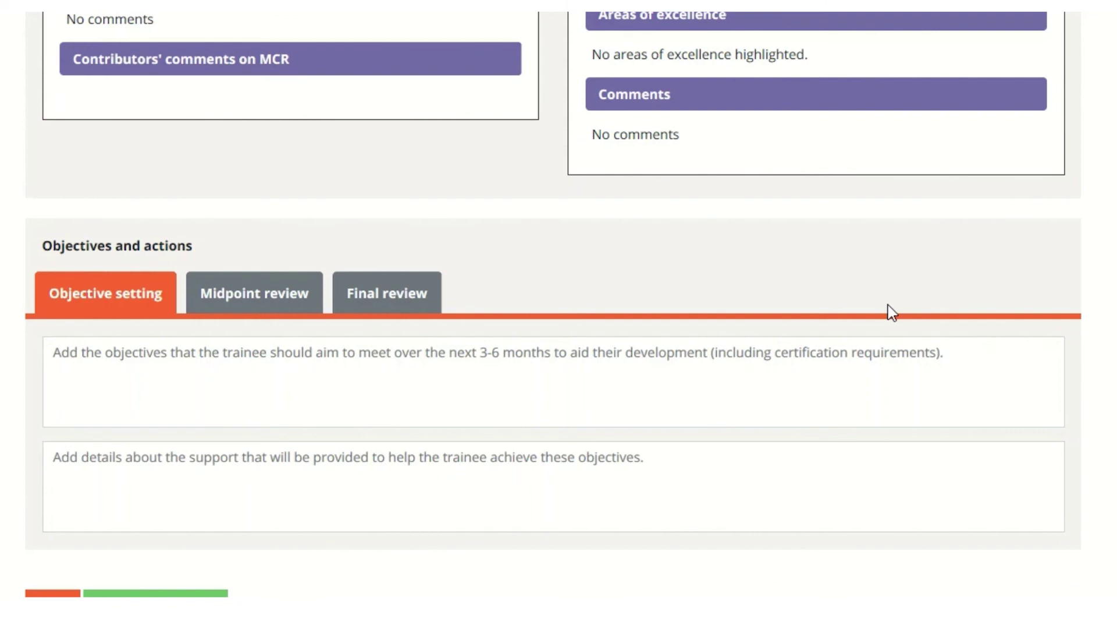
Step: Copy the MCR referrals area into the CiP 1 objectives; add doing it together this month, notes for discussion, and indirect supervision from next month if confident
{"action": "scroll", "coordinate": [891, 309], "scroll_direction": "up", "scroll_amount": 5}
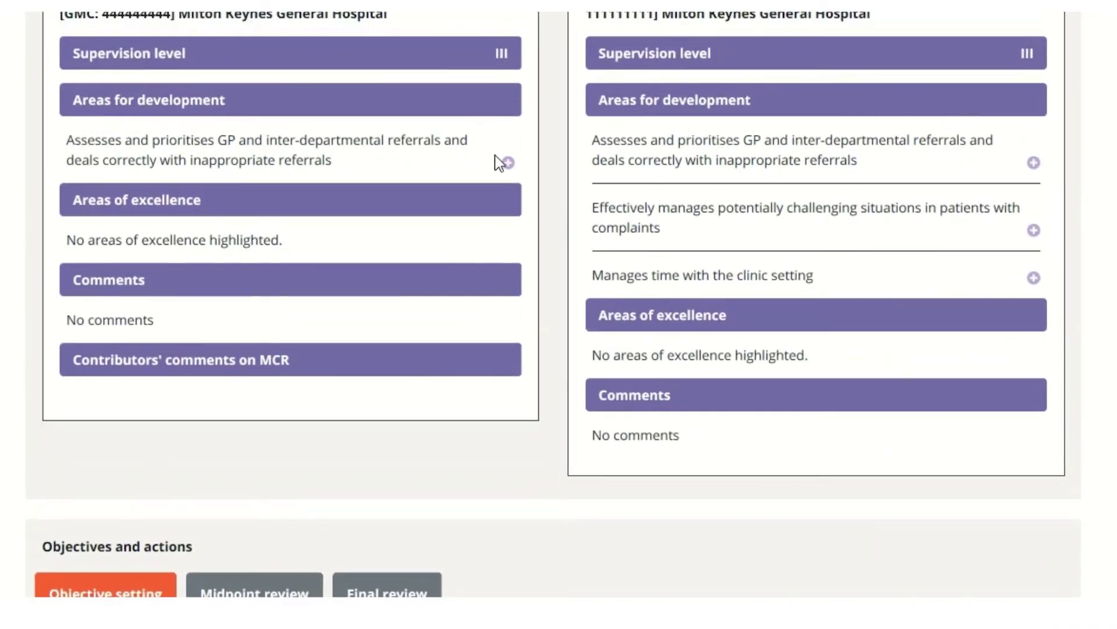
{"action": "left_click", "coordinate": [509, 163]}
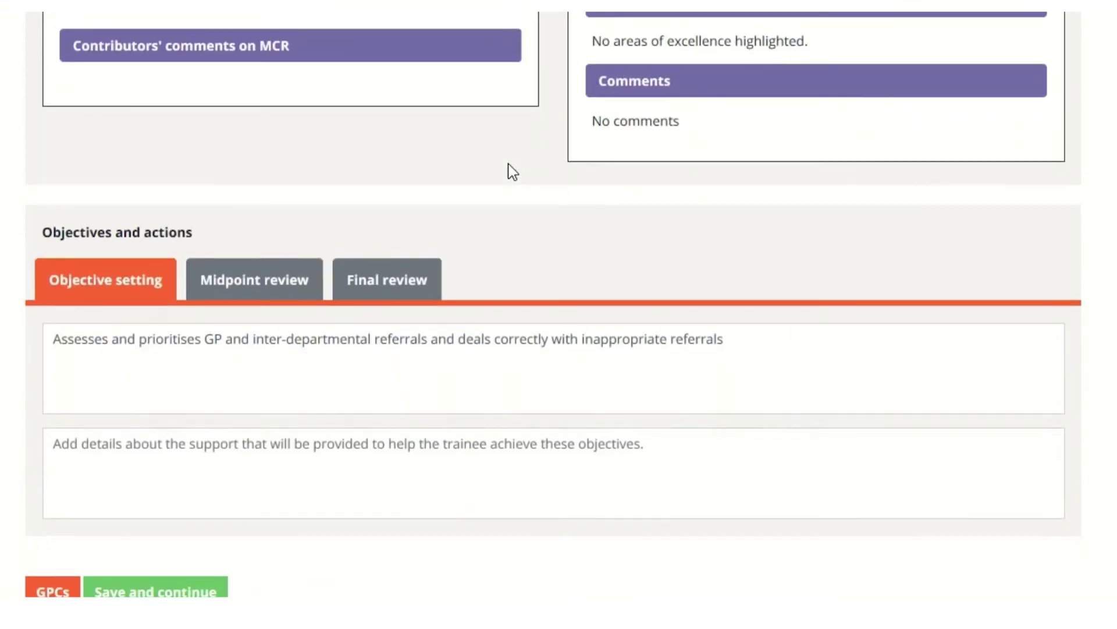
{"action": "left_click", "coordinate": [749, 352]}
{"action": "type", "text": "."}
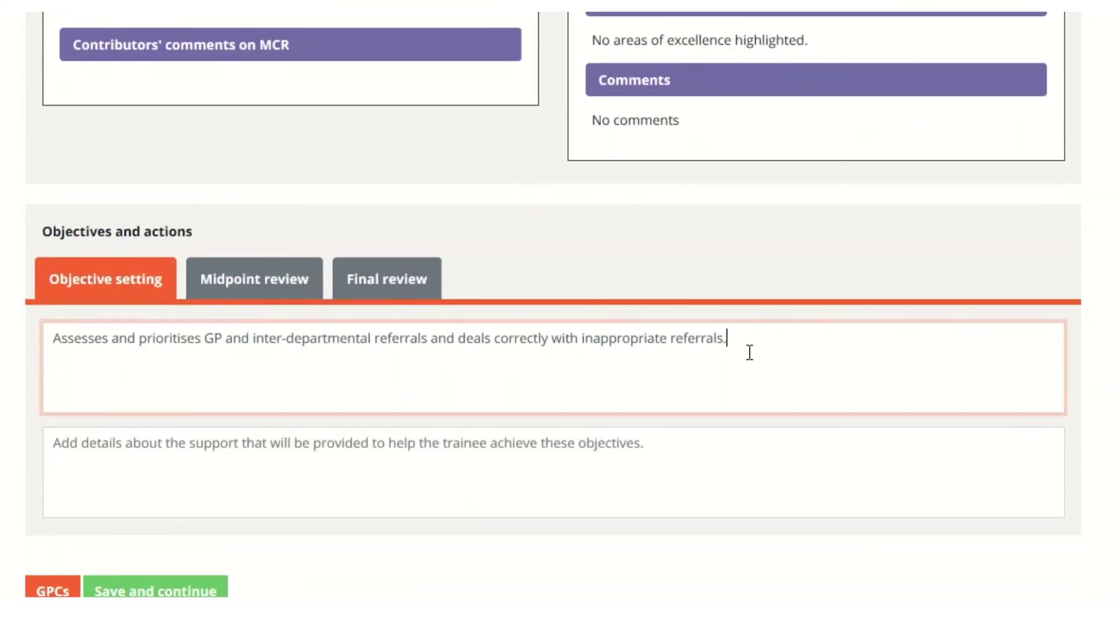
{"action": "type", "text": "Do with me this month, write up a notes on what you have learned for discussion, then if confident, carry on with indirect supervision from next month."}
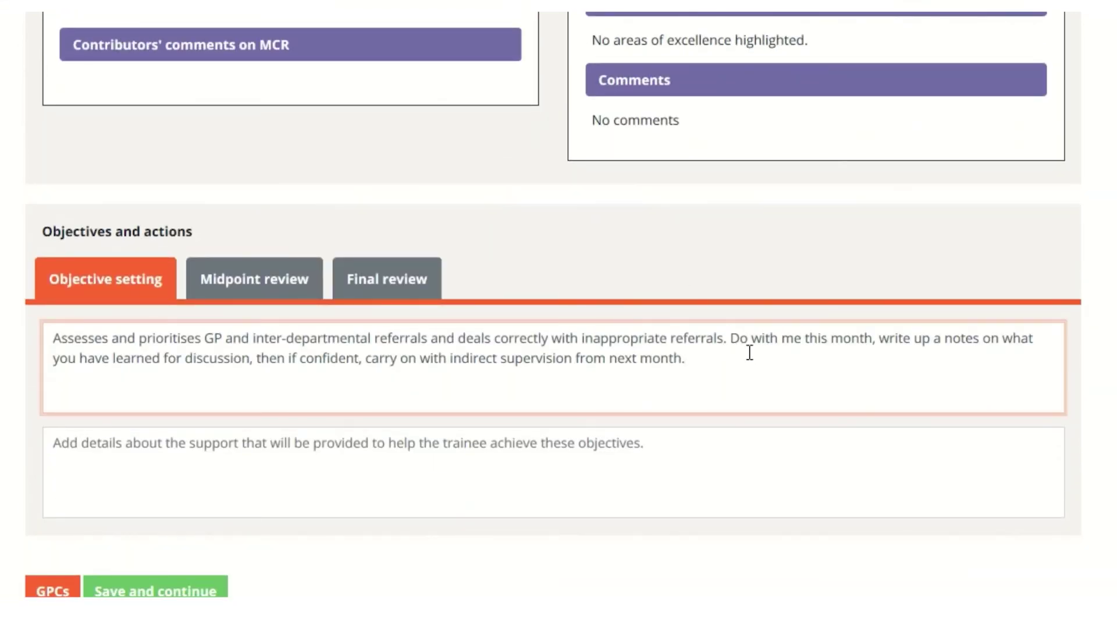
Step: Enter "Supervised help to take on this task by end Oct." as the support details for CiP 1
{"action": "scroll", "coordinate": [750, 353], "scroll_direction": "down", "scroll_amount": 1}
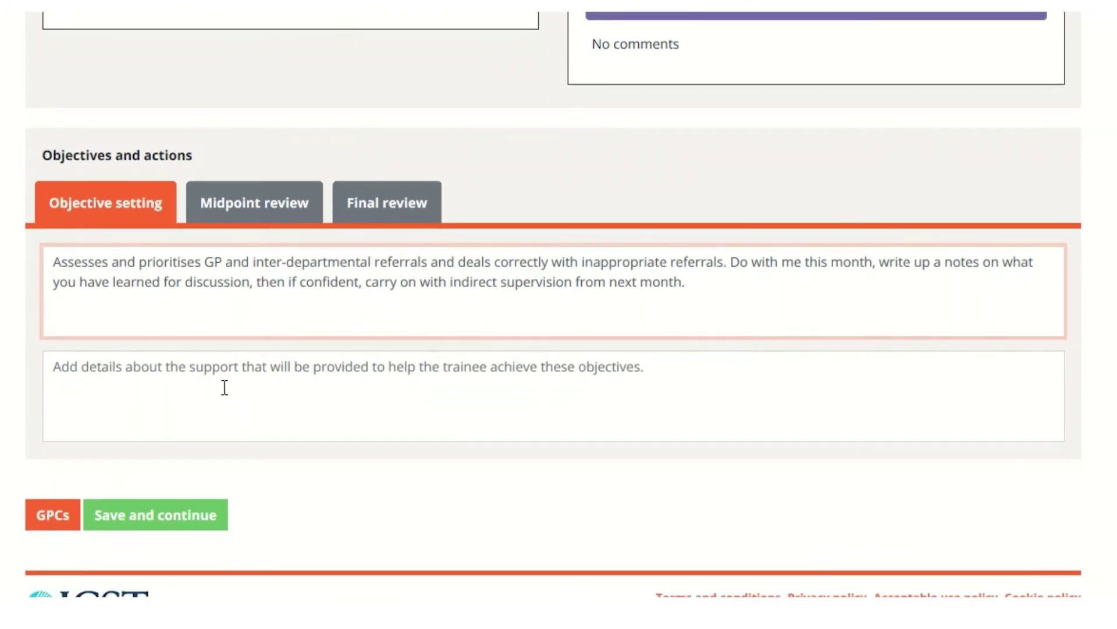
{"action": "left_click", "coordinate": [224, 386]}
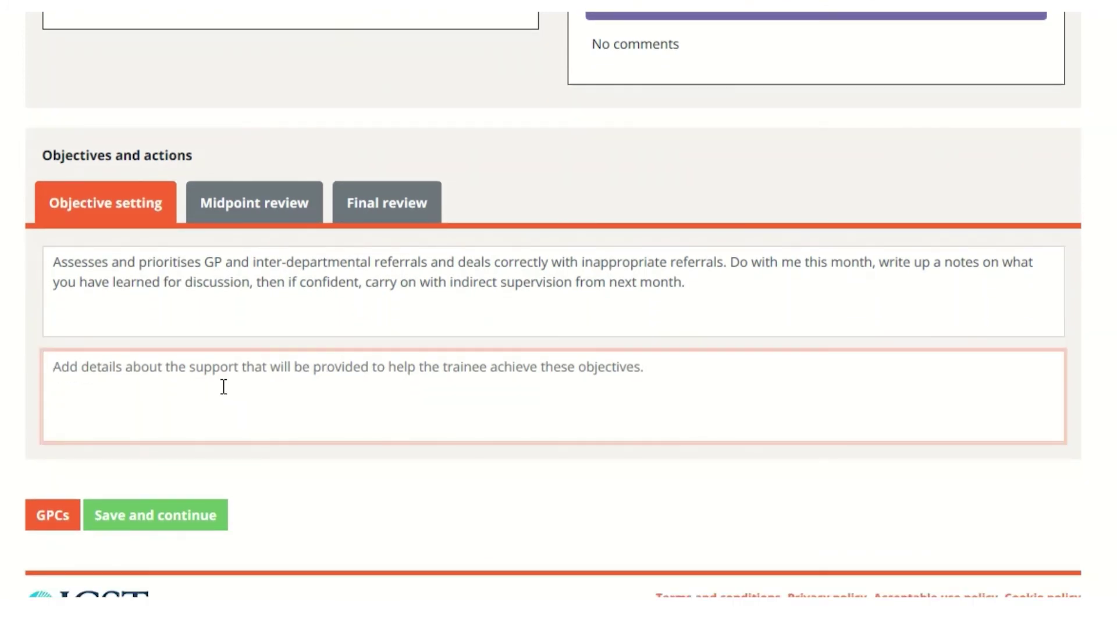
{"action": "type", "text": "Superv"}
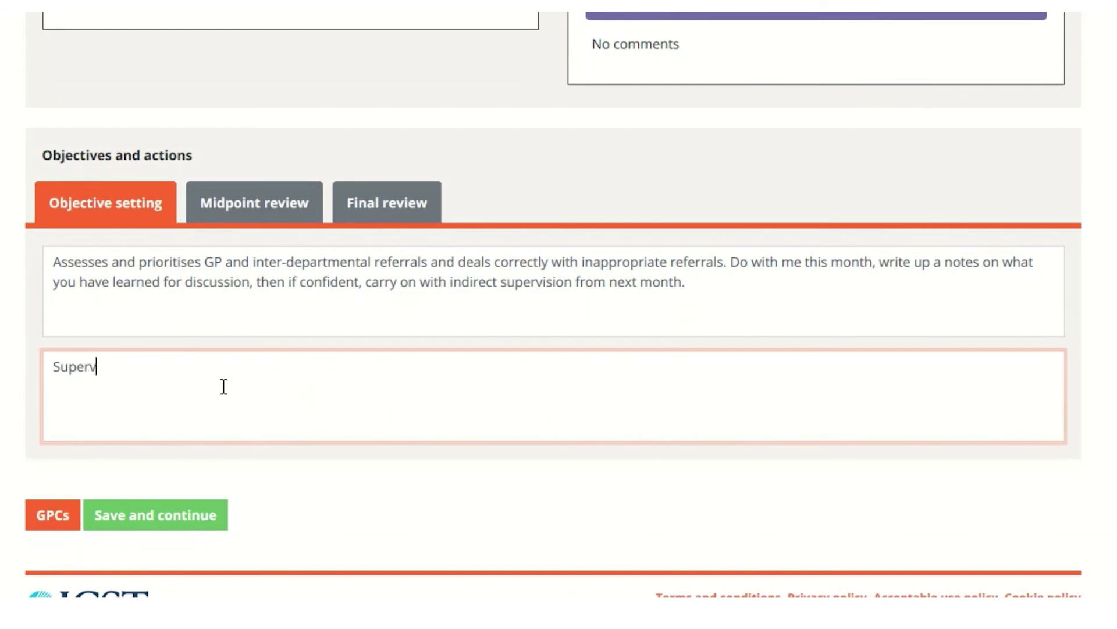
{"action": "type", "text": "ised help to take on t"}
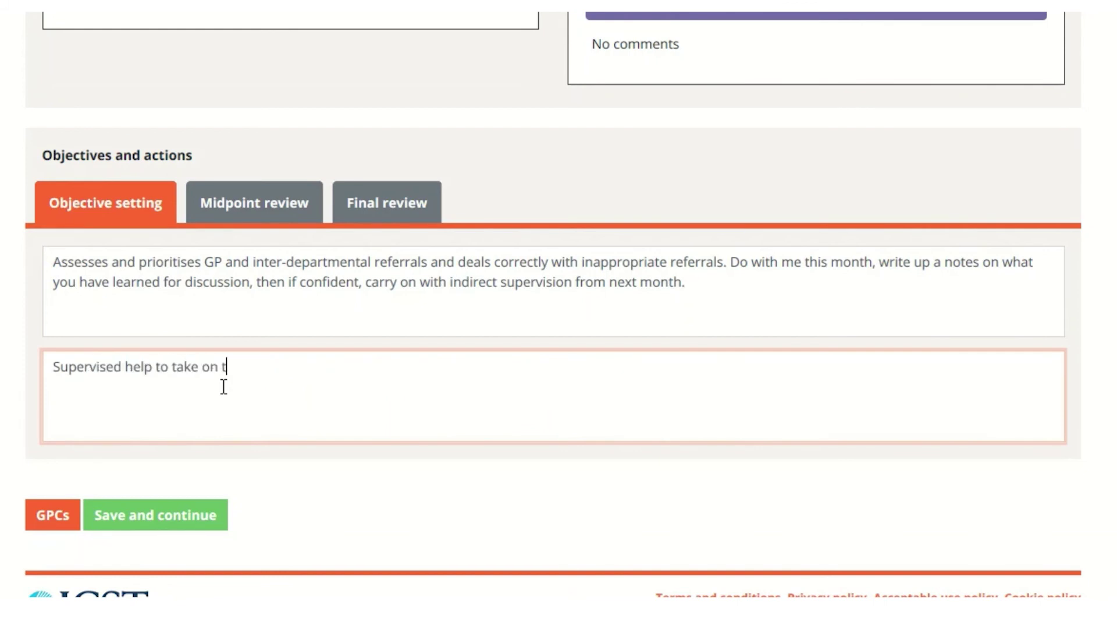
{"action": "type", "text": "his task by end "}
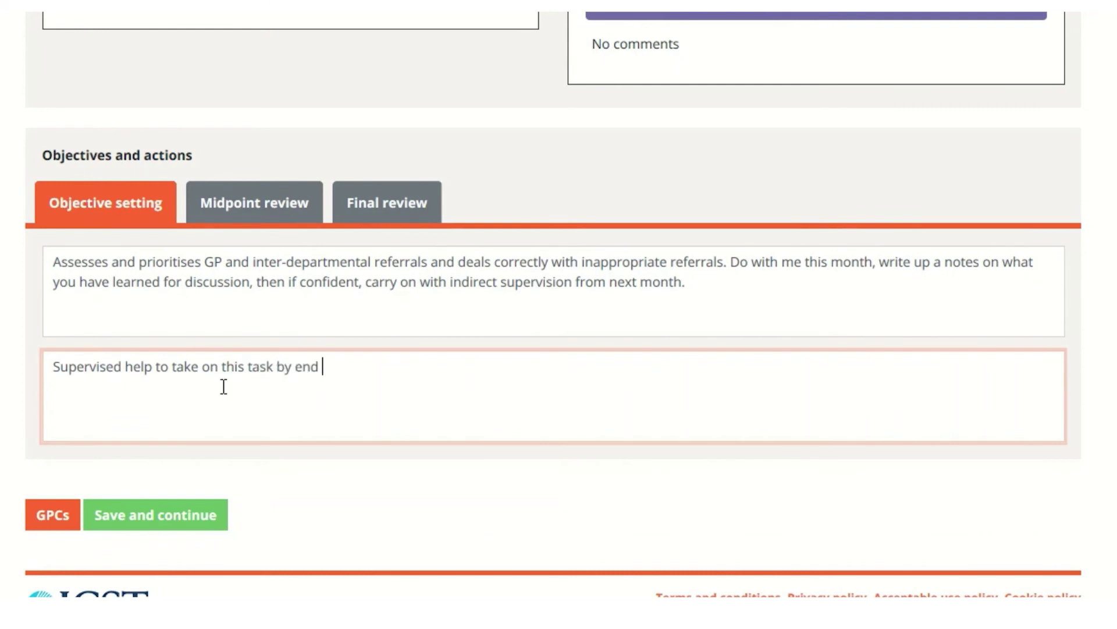
{"action": "type", "text": "Oct."}
Step: Open the summary of what was agreed at the meeting and review the objectives and support for the GPCs and CiPs 1 to 5
{"action": "scroll", "coordinate": [224, 386], "scroll_direction": "up", "scroll_amount": 10}
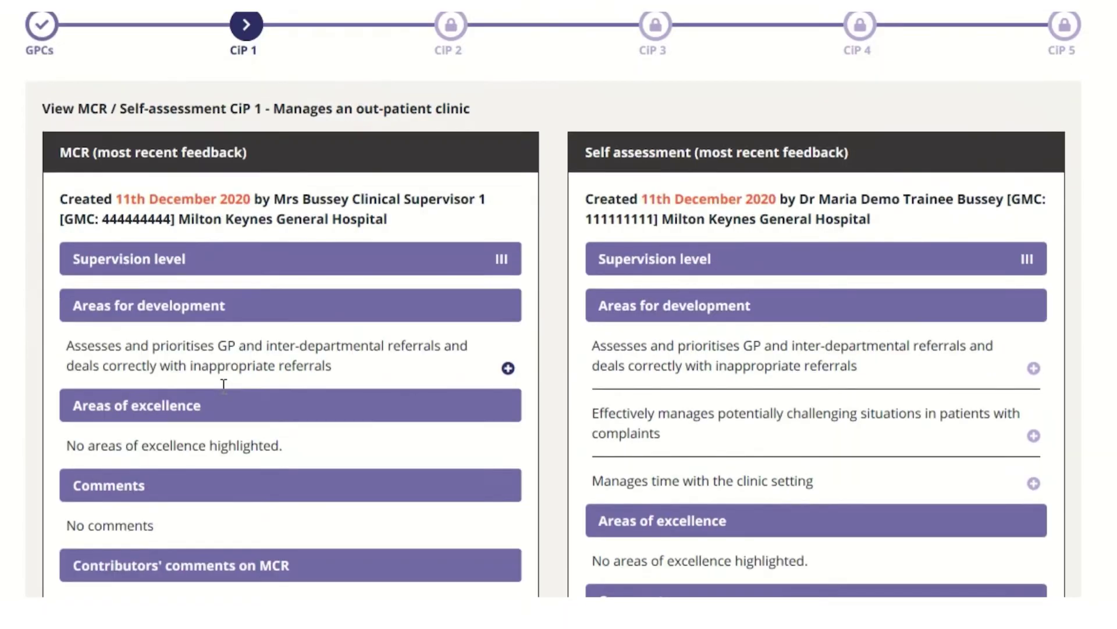
{"action": "scroll", "coordinate": [224, 384], "scroll_direction": "up", "scroll_amount": 2}
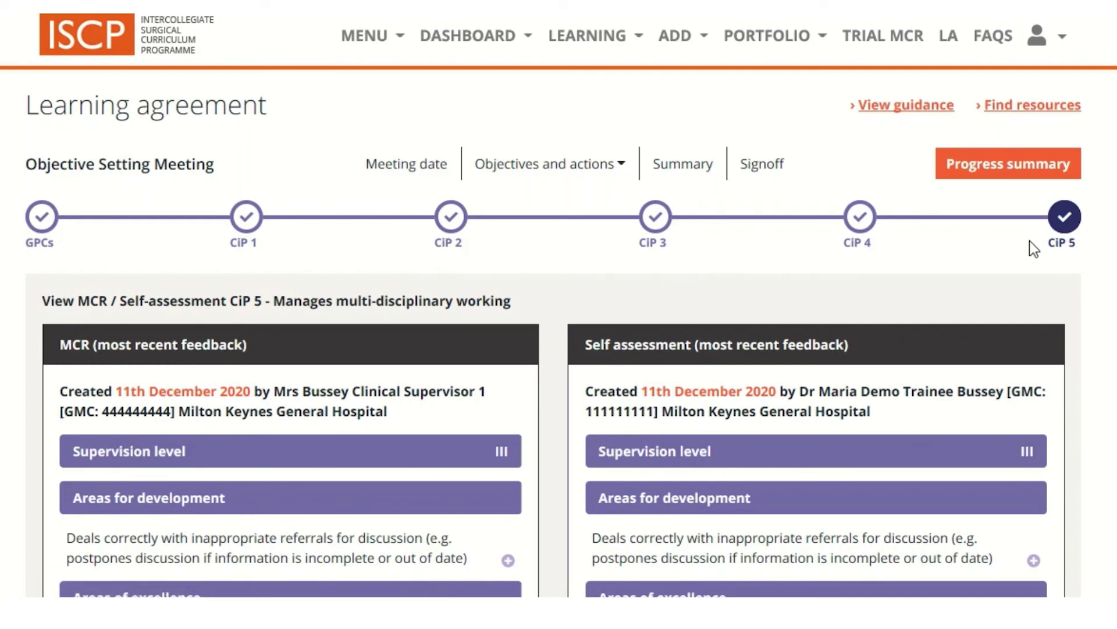
{"action": "left_click", "coordinate": [699, 172]}
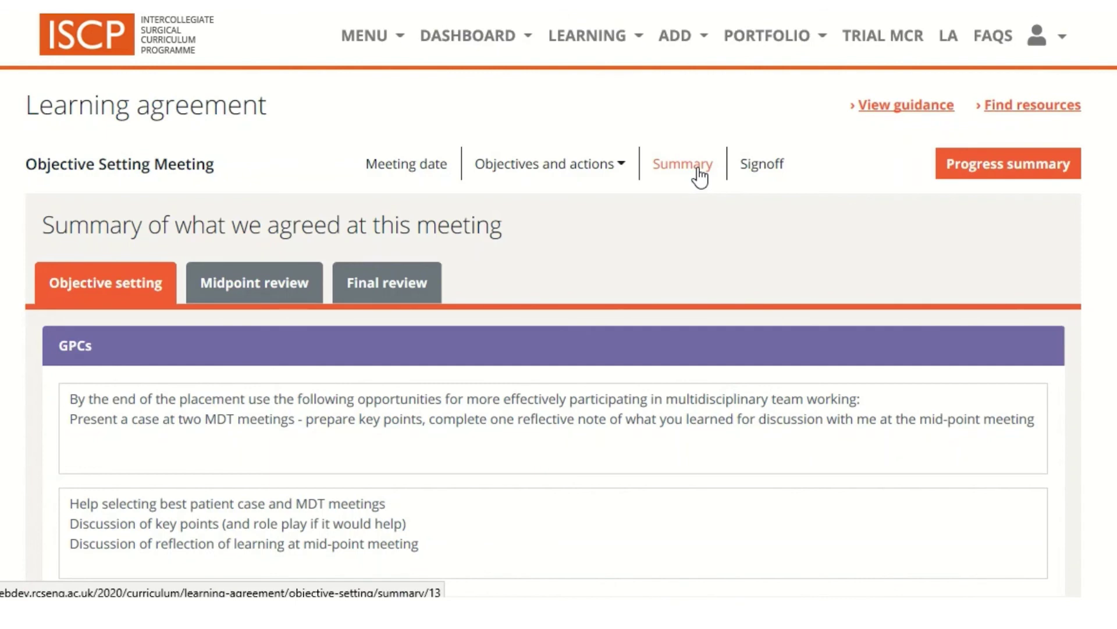
{"action": "scroll", "coordinate": [695, 394], "scroll_direction": "down", "scroll_amount": 2}
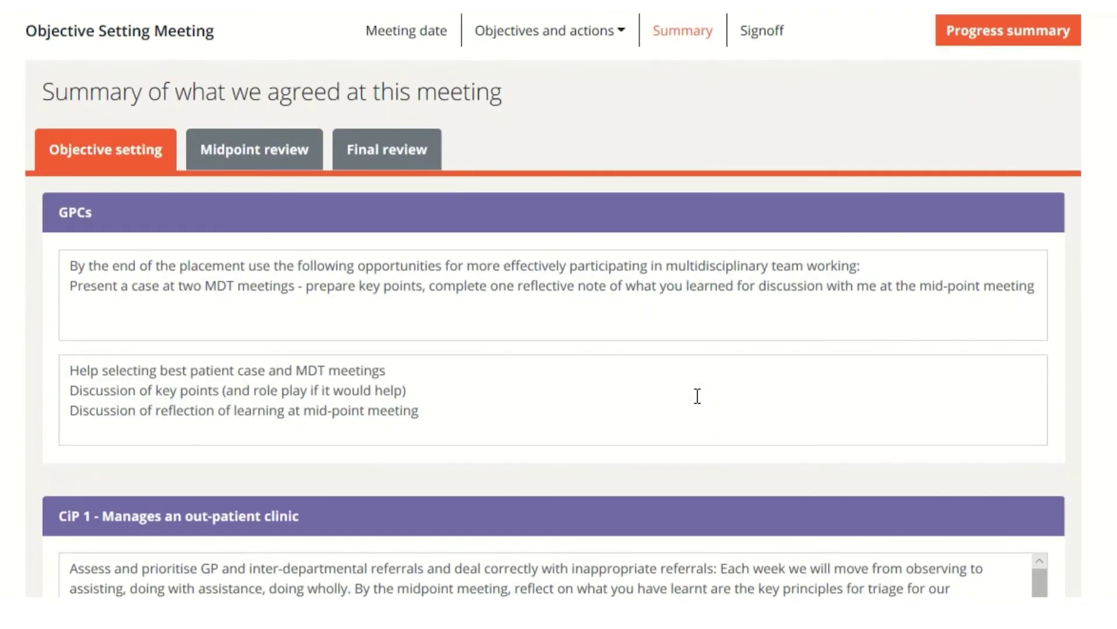
{"action": "scroll", "coordinate": [697, 396], "scroll_direction": "down", "scroll_amount": 7}
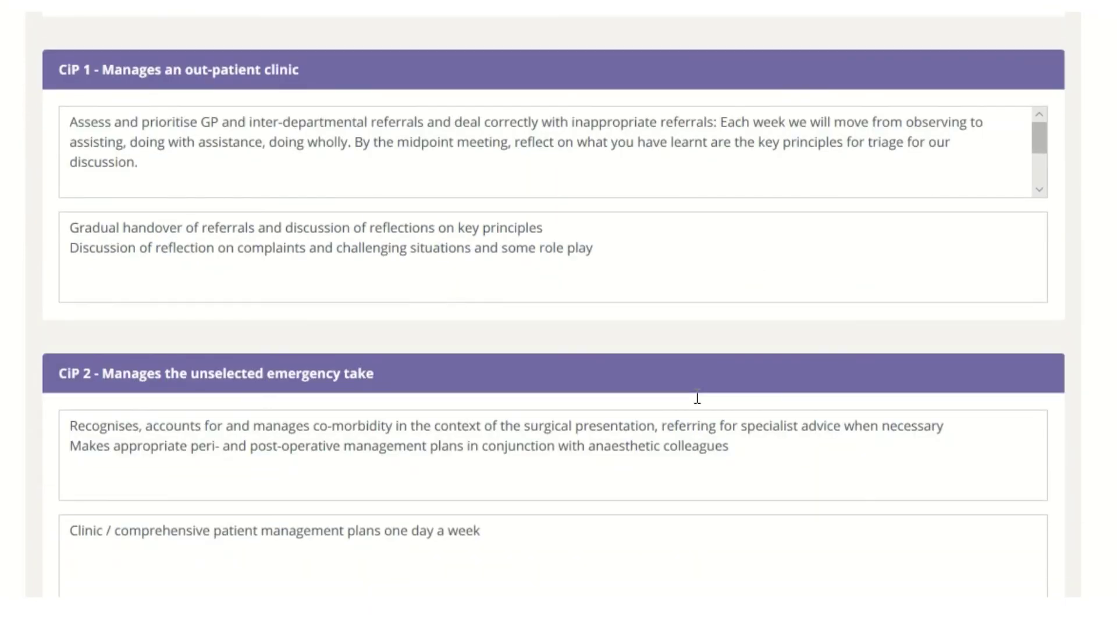
{"action": "scroll", "coordinate": [697, 397], "scroll_direction": "down", "scroll_amount": 5}
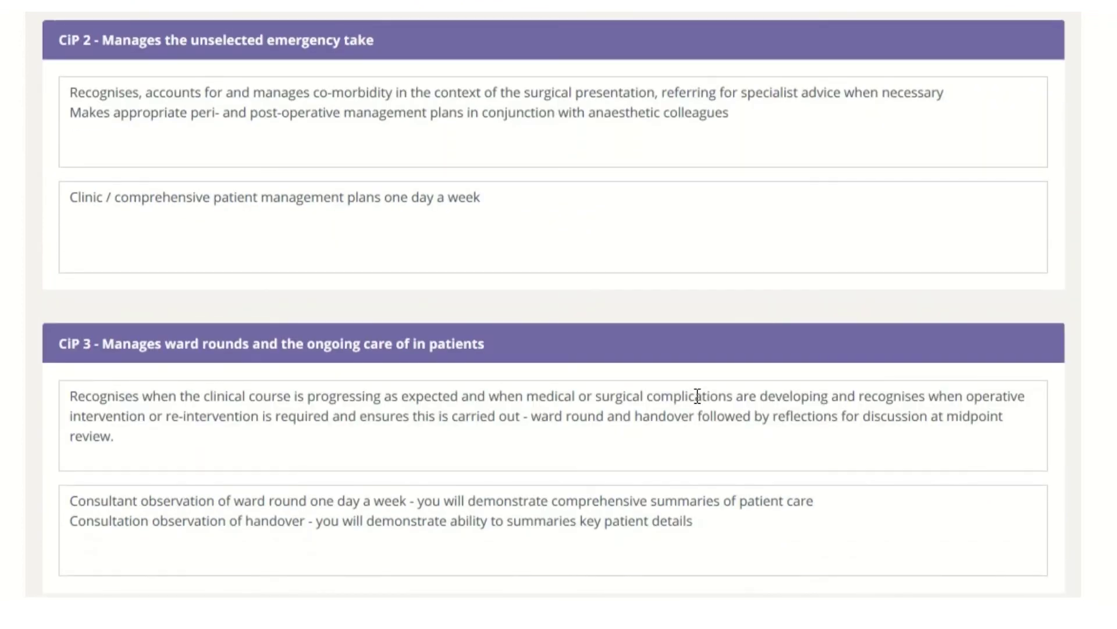
{"action": "scroll", "coordinate": [697, 396], "scroll_direction": "down", "scroll_amount": 5}
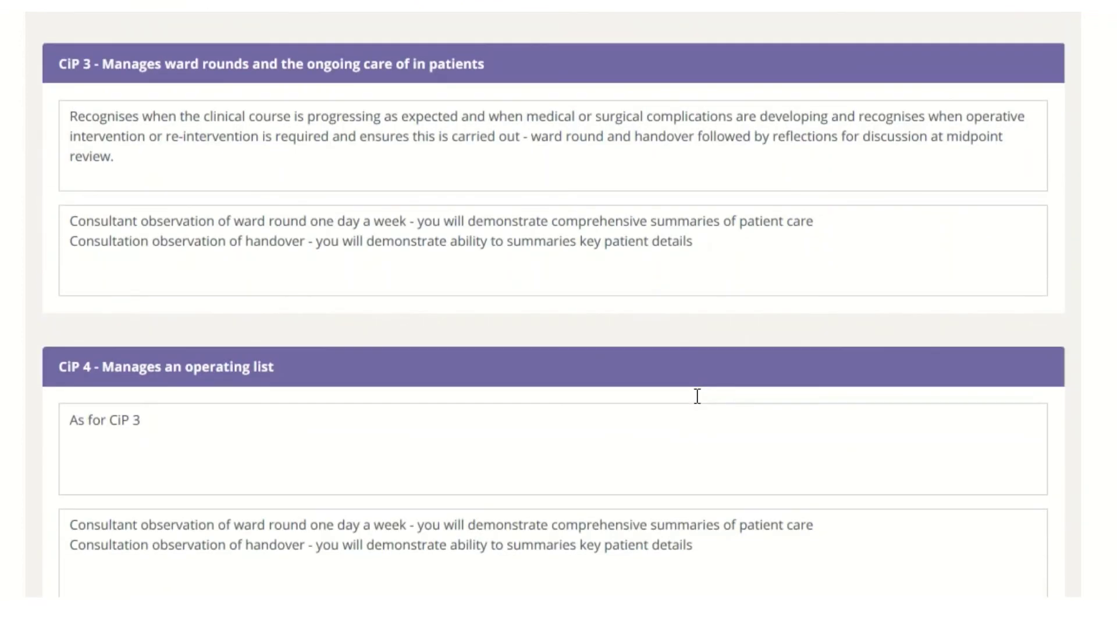
{"action": "scroll", "coordinate": [697, 396], "scroll_direction": "down", "scroll_amount": 6}
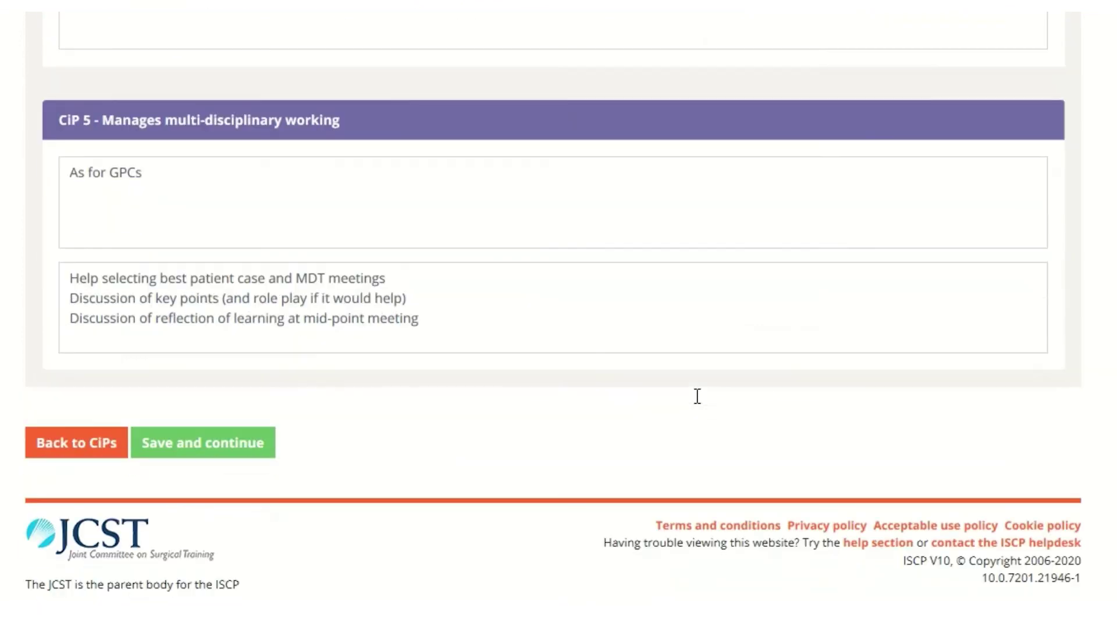
Step: Continue from the summary to the meeting's sign-off page and look over the trainee and AES comments sections
{"action": "left_click", "coordinate": [188, 454]}
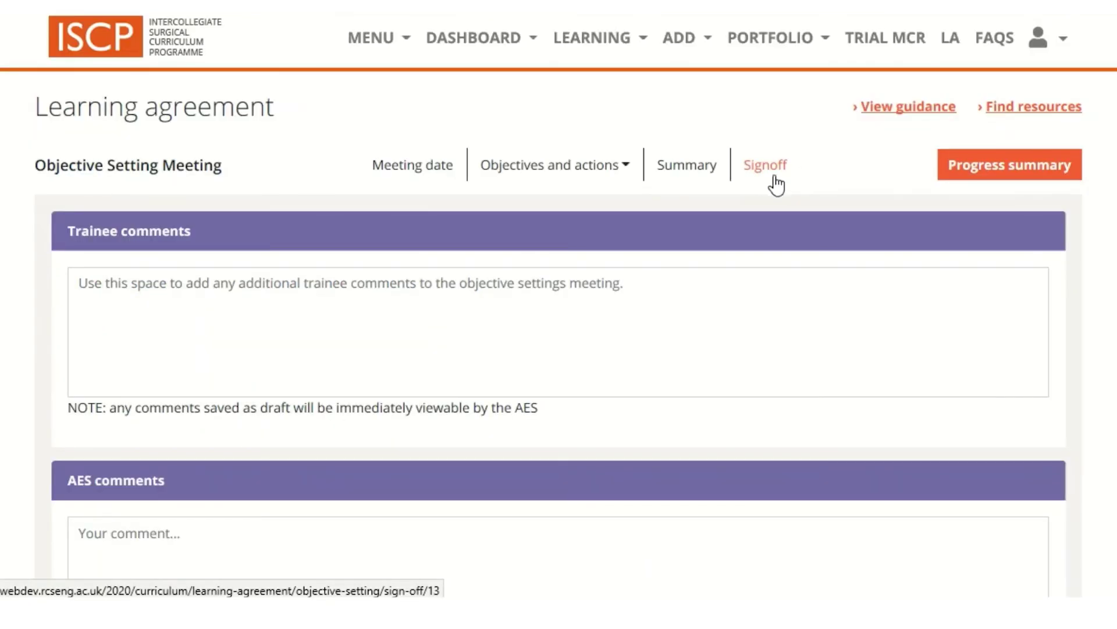
{"action": "scroll", "coordinate": [750, 174], "scroll_direction": "down", "scroll_amount": 2}
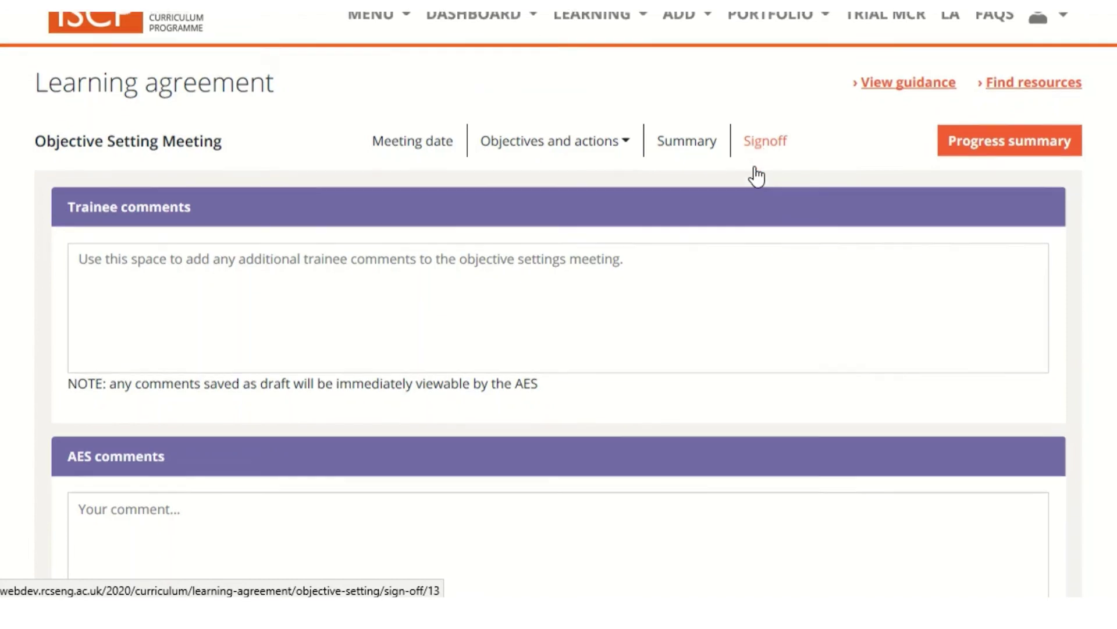
{"action": "scroll", "coordinate": [756, 174], "scroll_direction": "down", "scroll_amount": 1}
{"action": "scroll", "coordinate": [756, 173], "scroll_direction": "down", "scroll_amount": 1}
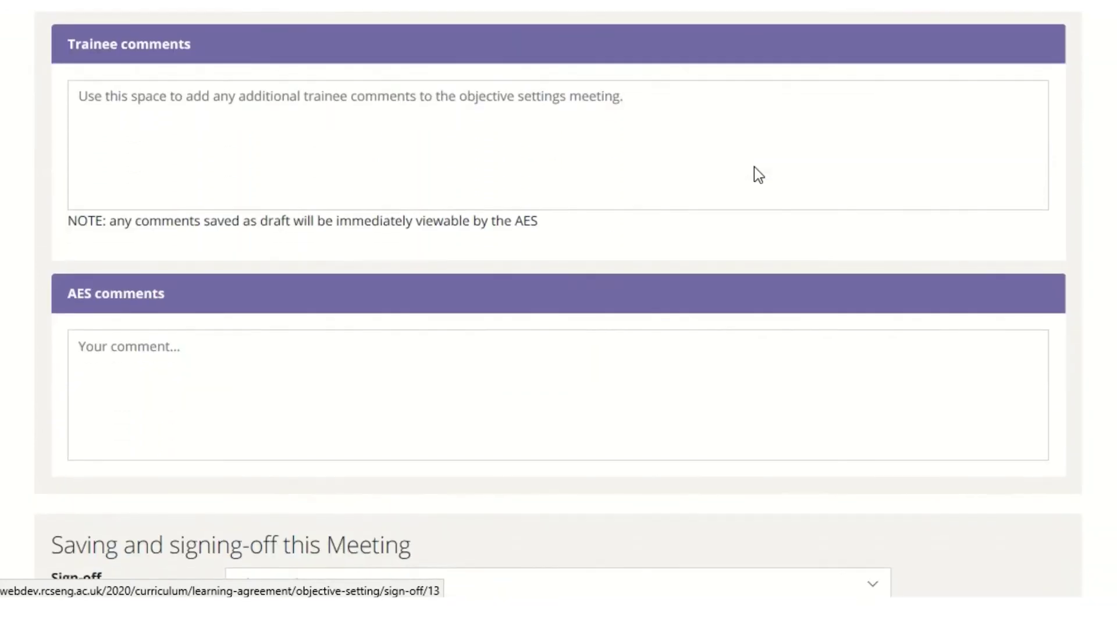
{"action": "scroll", "coordinate": [755, 169], "scroll_direction": "down", "scroll_amount": 3}
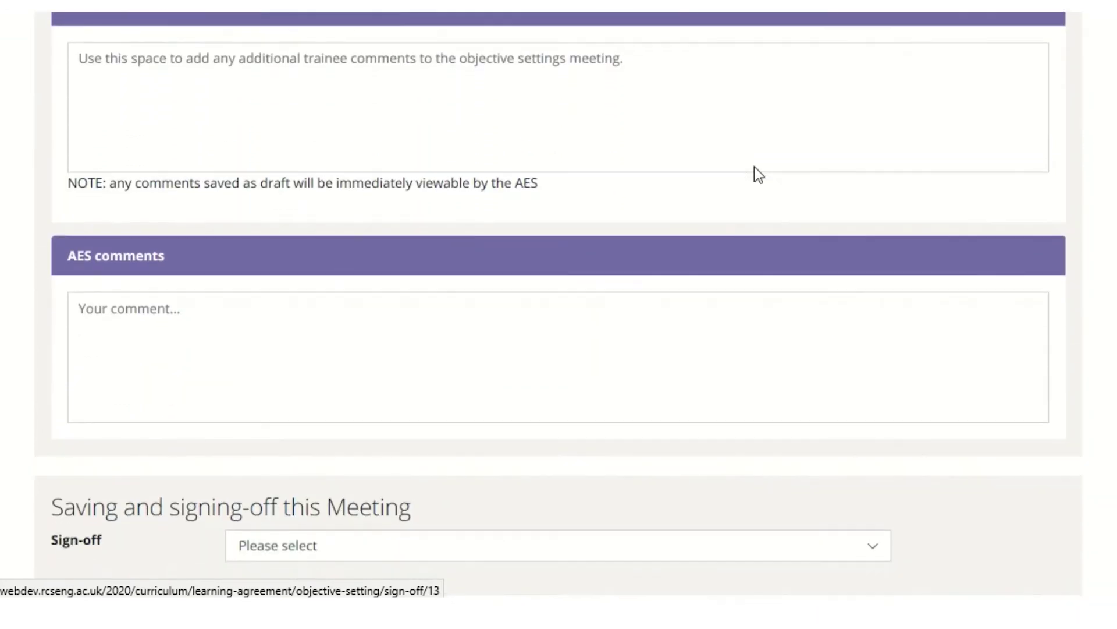
{"action": "scroll", "coordinate": [754, 166], "scroll_direction": "down", "scroll_amount": 1}
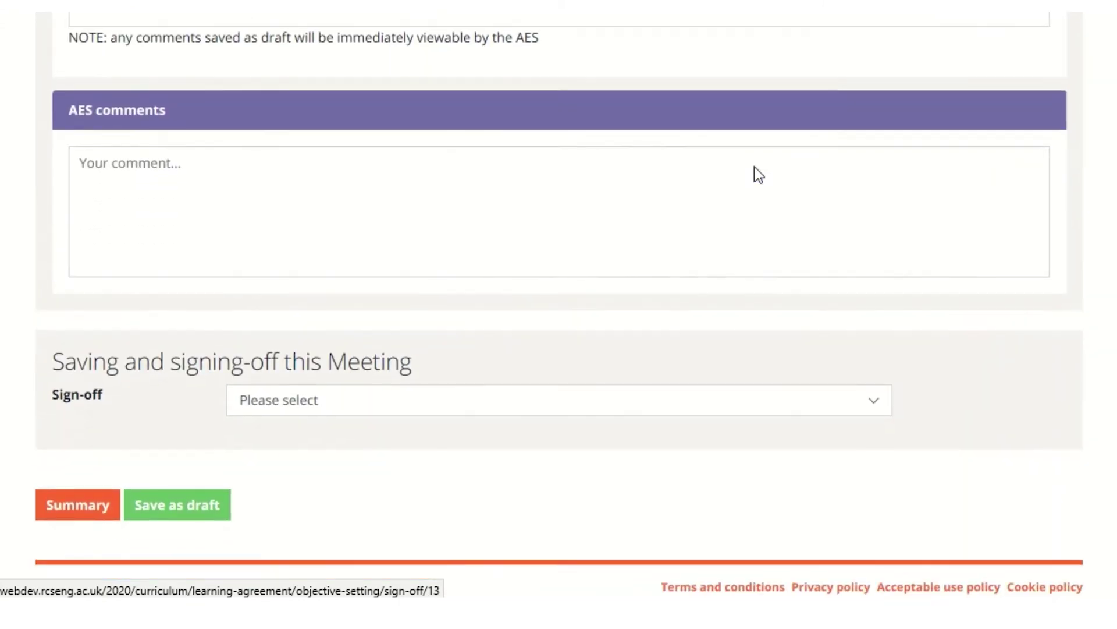
Step: Set the meeting's sign-off to "Yes – I would like to sign off now" and enter the AES password
{"action": "left_click", "coordinate": [883, 398]}
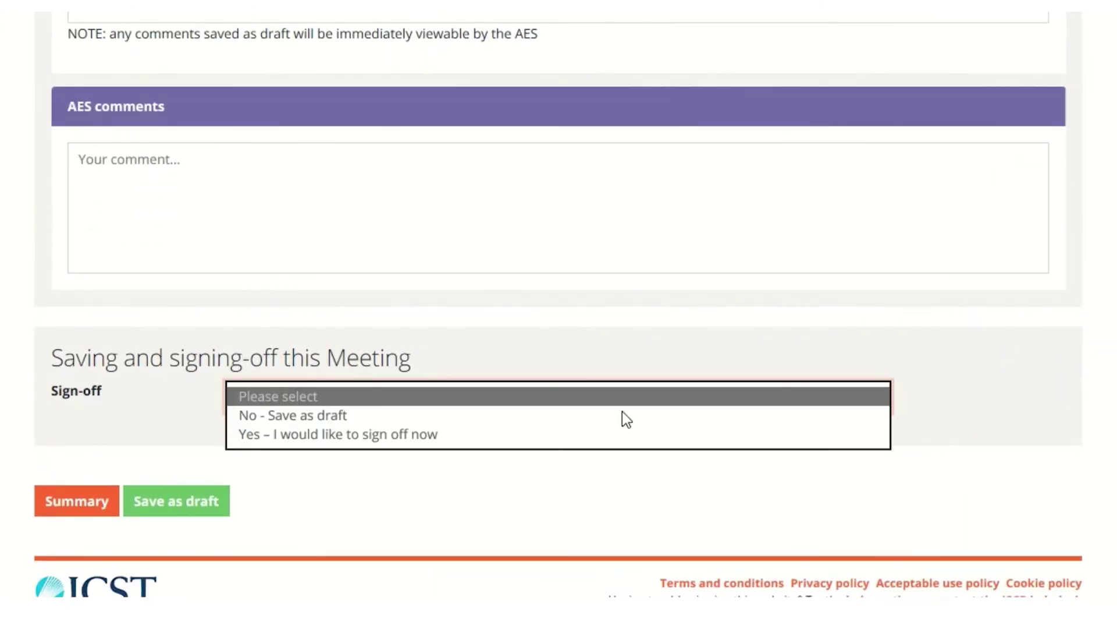
{"action": "left_click", "coordinate": [516, 446]}
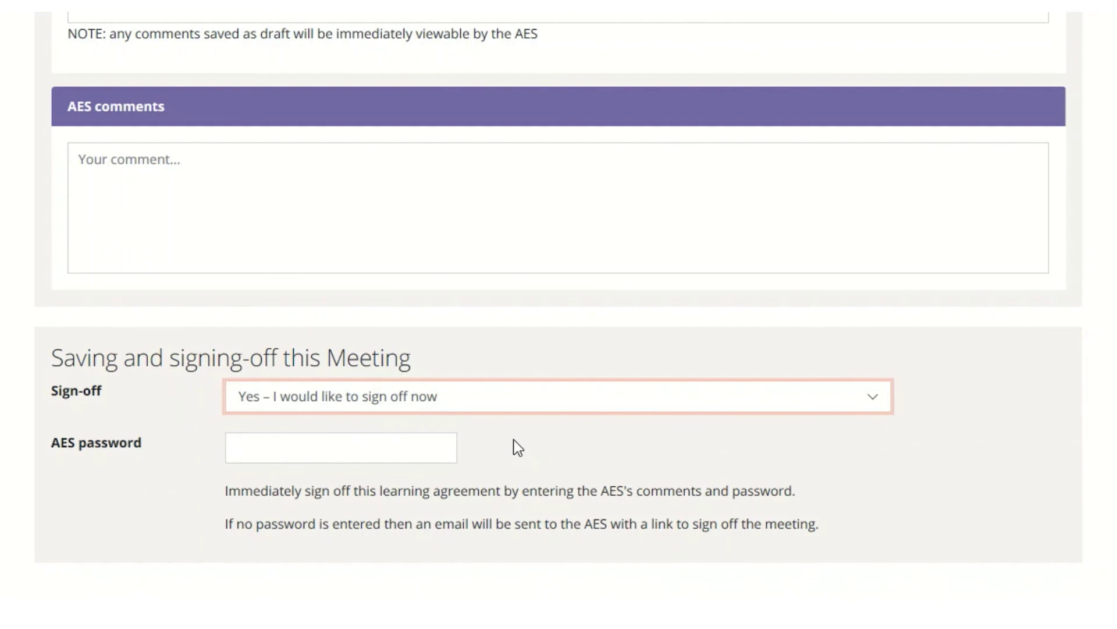
{"action": "left_click", "coordinate": [419, 448]}
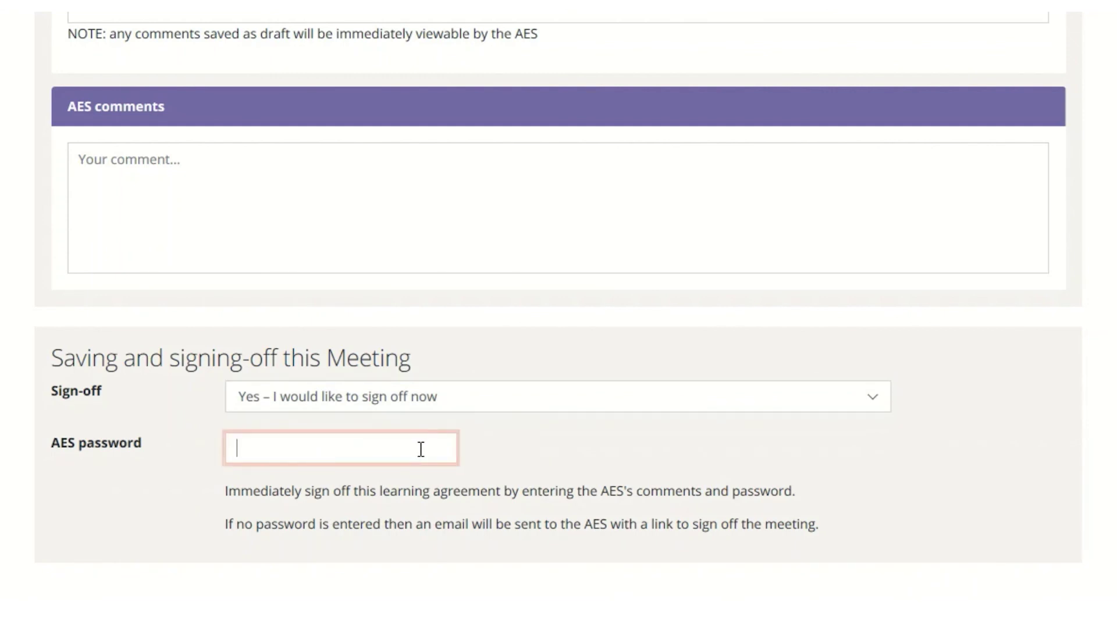
{"action": "type", "text": "•••••••••••"}
{"action": "scroll", "coordinate": [421, 448], "scroll_direction": "down", "scroll_amount": 1}
{"action": "scroll", "coordinate": [421, 449], "scroll_direction": "down", "scroll_amount": 1}
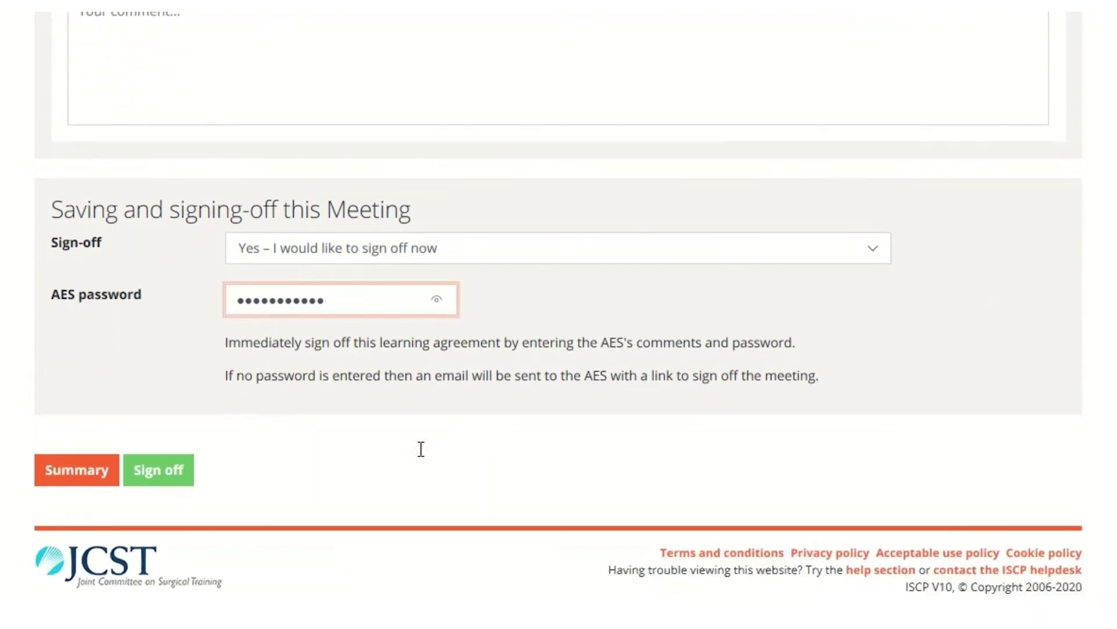